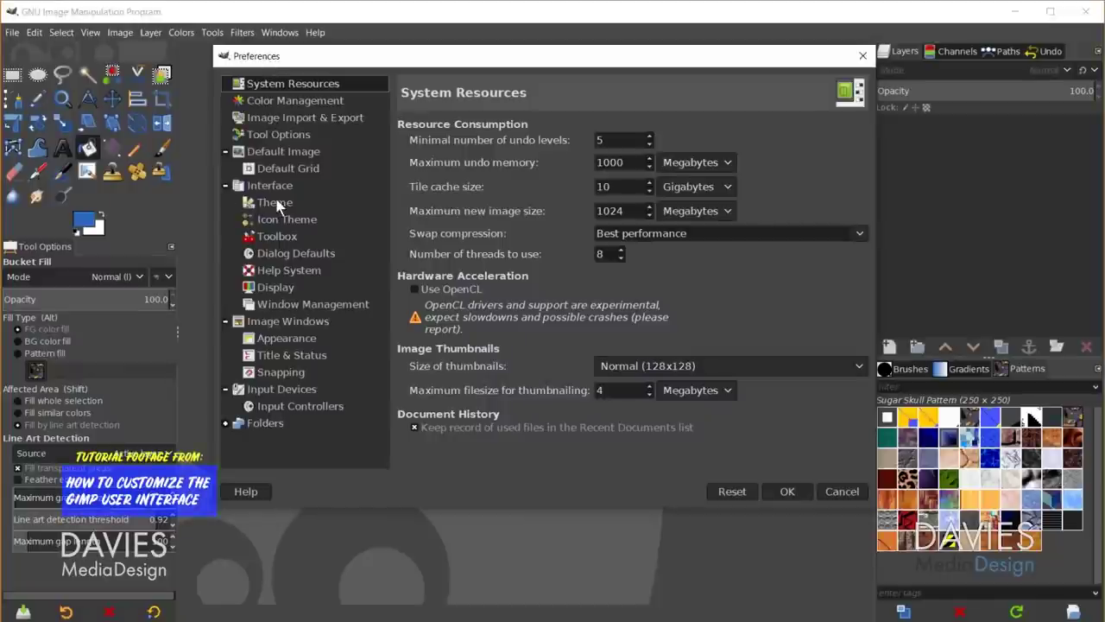
- Switch GIMP's interface theme to the light System theme
left_click(274, 204)
left_click(458, 205)
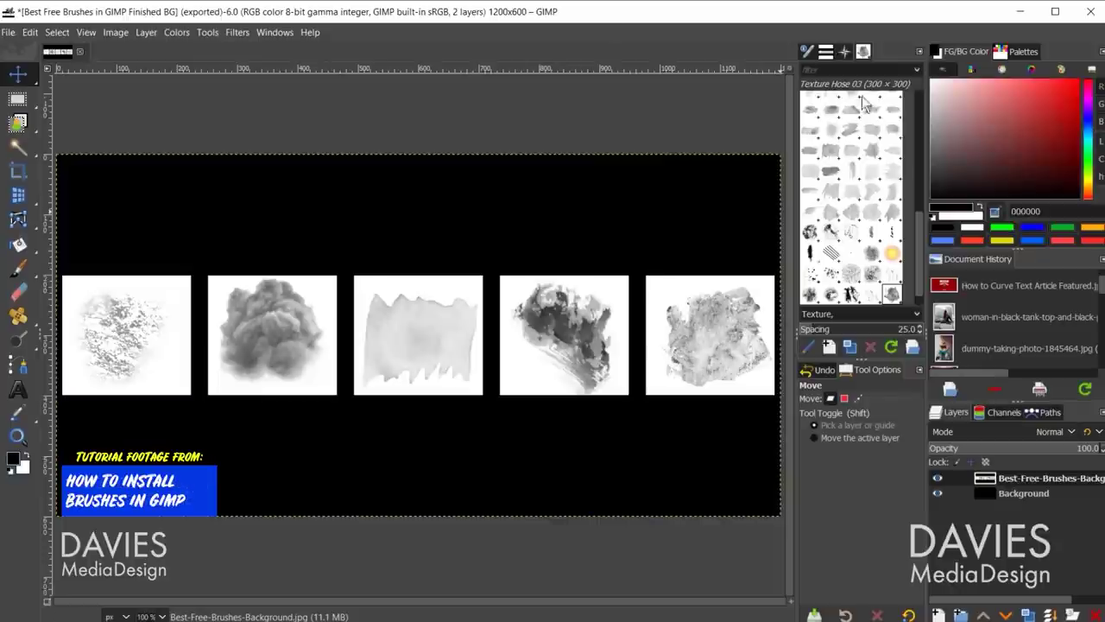
left_click(274, 32)
key("Escape")
- Show all brushes and paint a white dotted stroke across the canvas with the Paintbrush
left_click(891, 347)
left_click_drag(917, 220, 918, 179)
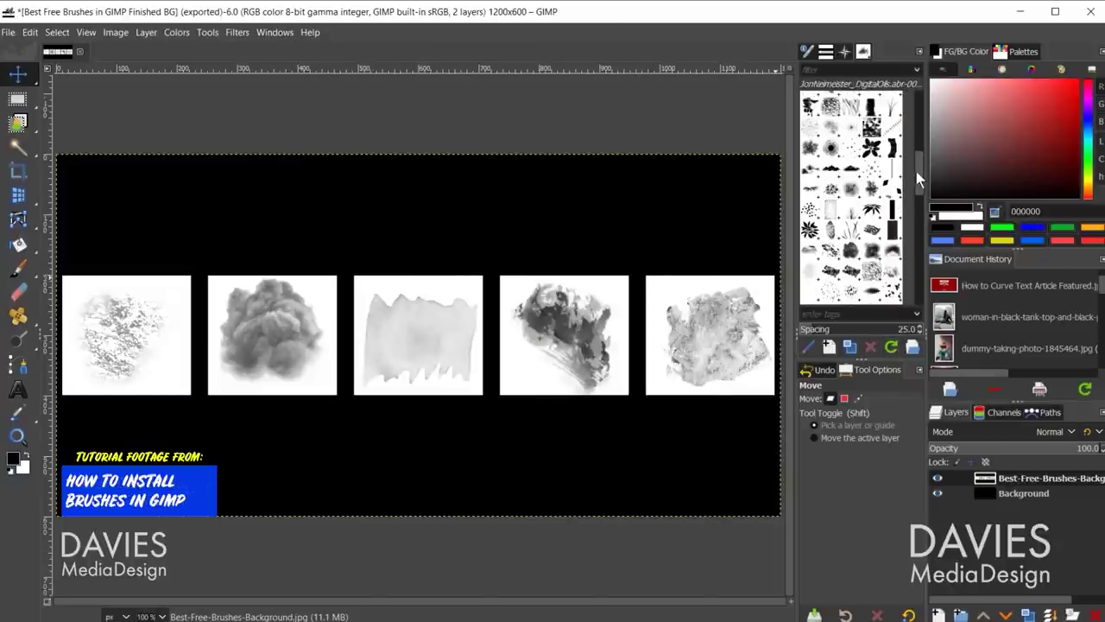
key("p")
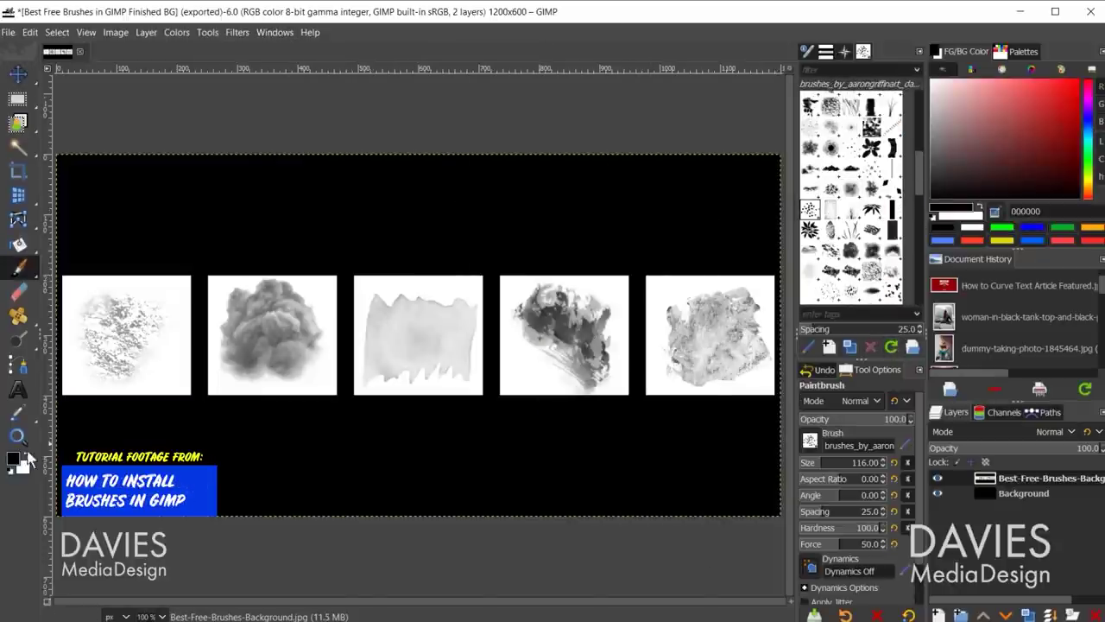
key("x")
mouse_move(207, 221)
left_mouse_down()
mouse_move(698, 399)
mouse_move(734, 466)
left_mouse_up()
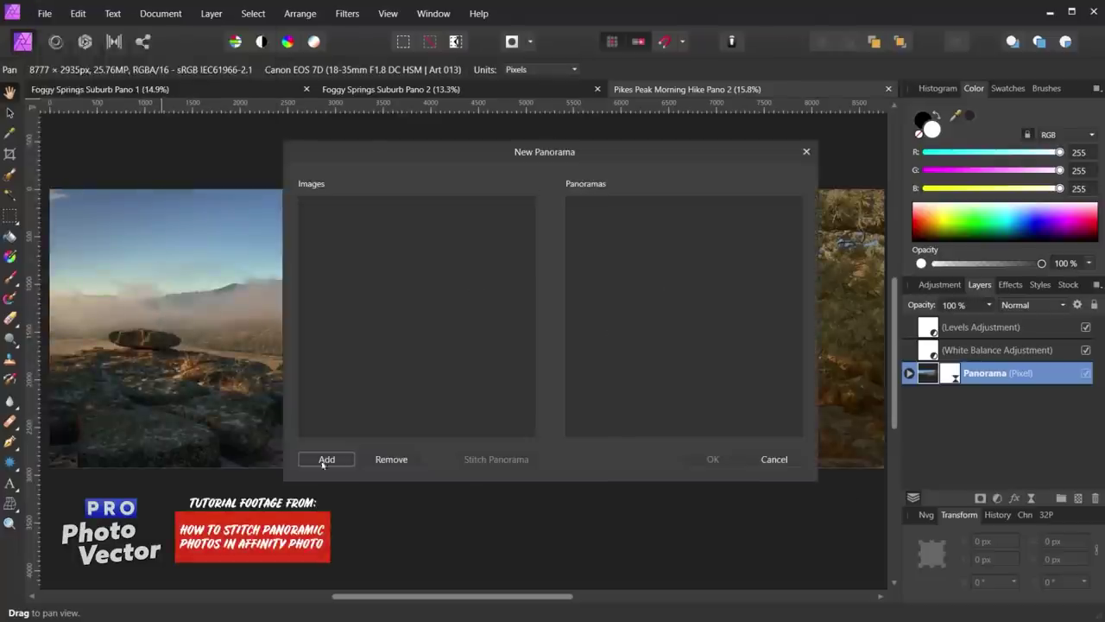
- Pick and open the source photos for the panorama and the next merge
left_click(322, 458)
left_click(735, 477)
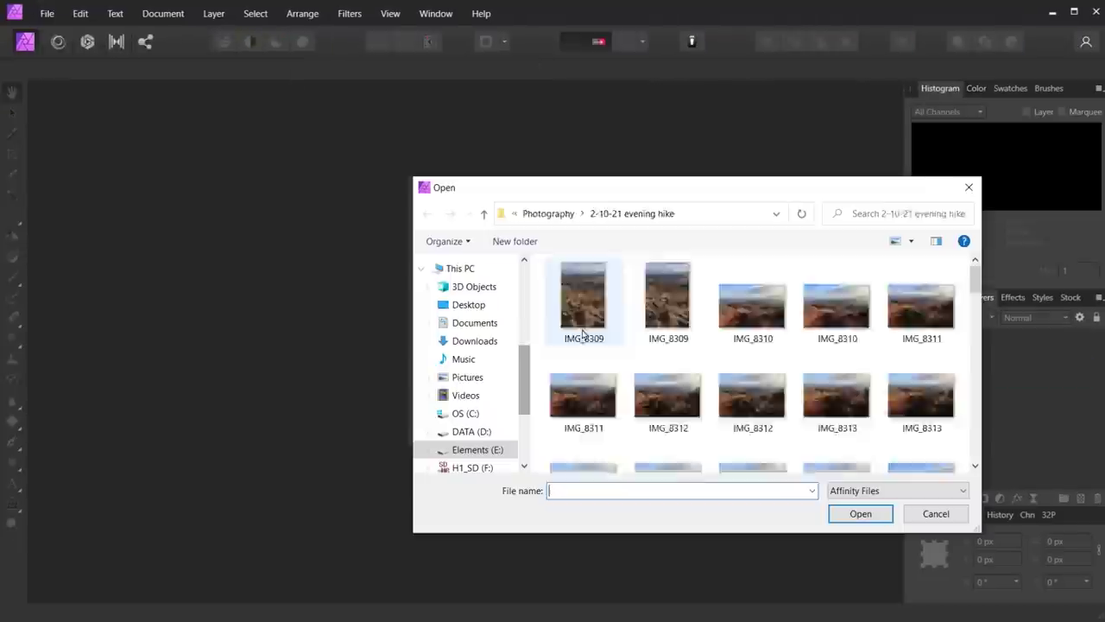
scroll(825, 354, "down", 3)
left_click(825, 354)
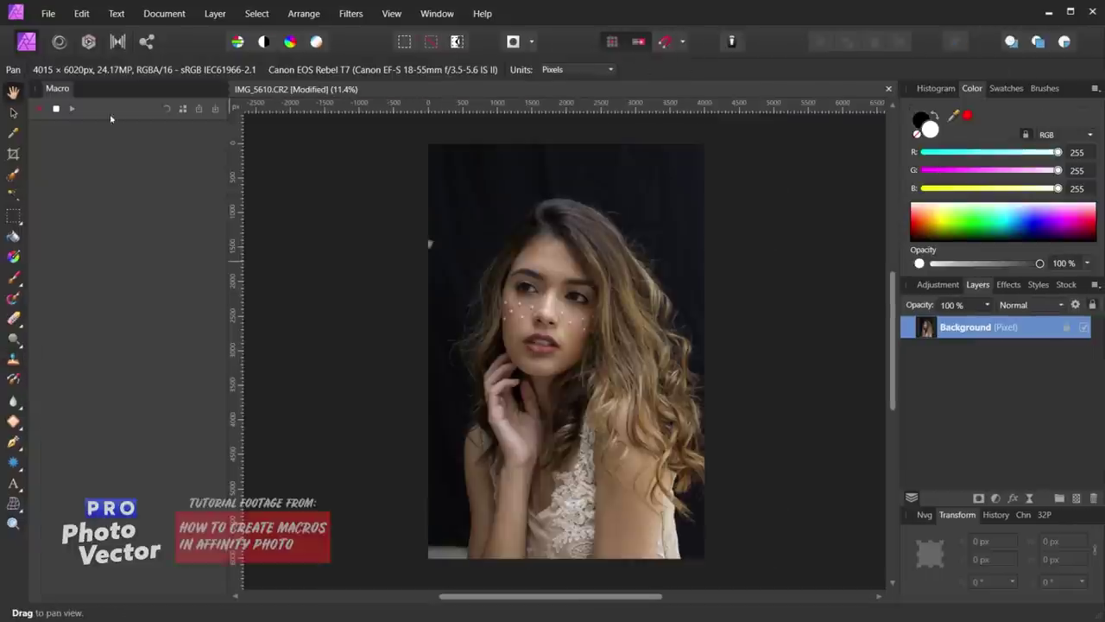
- Set a Levels adjustment on the portrait, confirm the HDR merge, and darken vignette exposure to -2.542
left_click(941, 284)
left_click(993, 306)
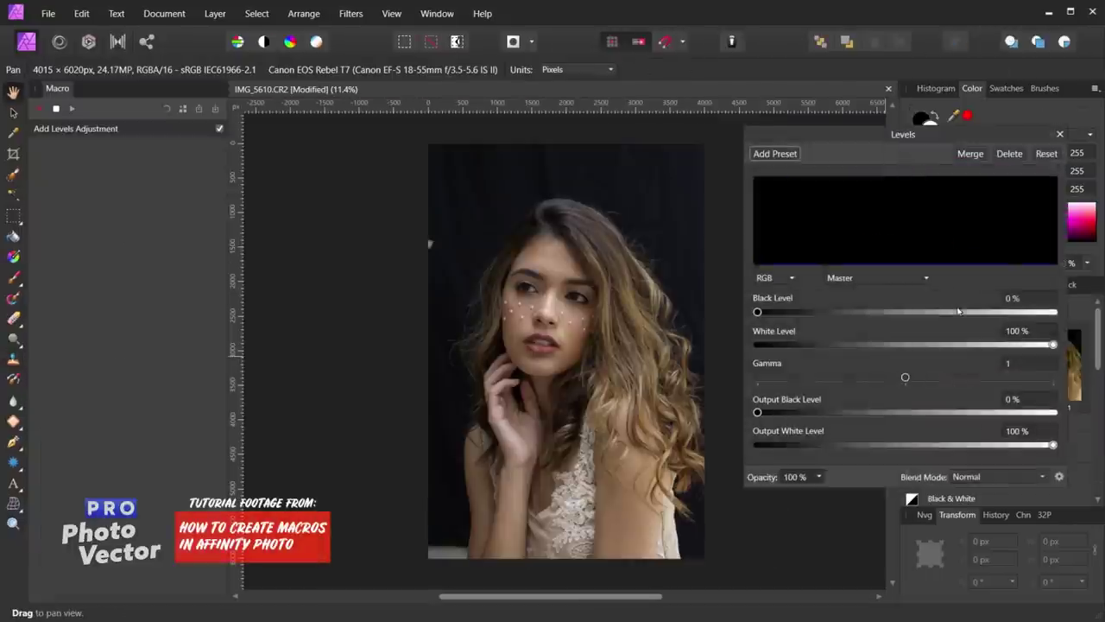
left_click_drag(708, 130, 751, 105)
left_click_drag(975, 305, 925, 305)
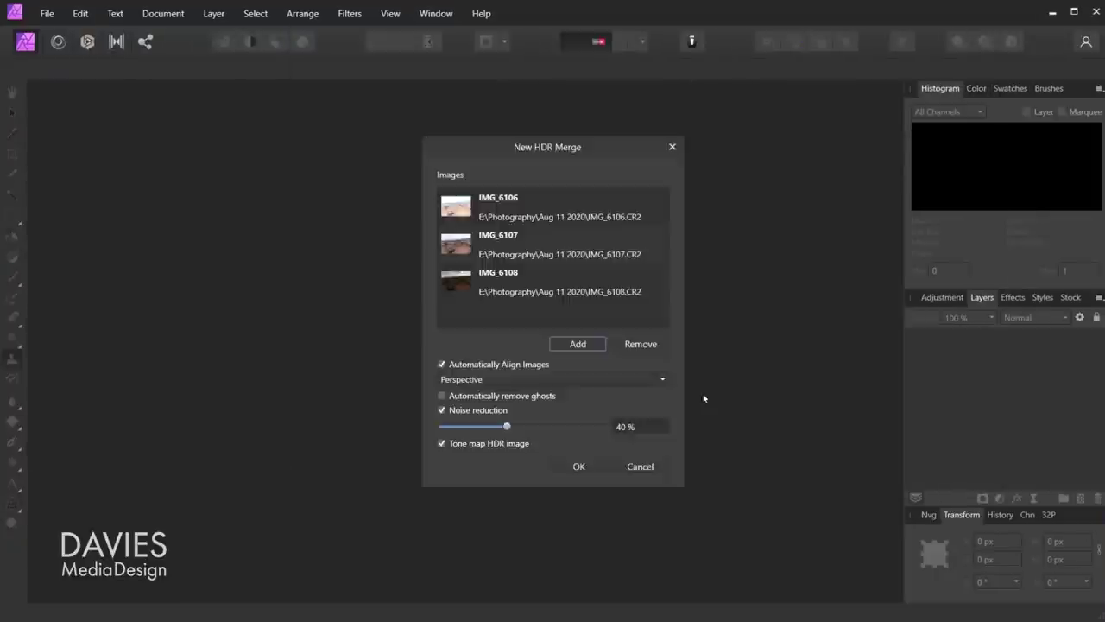
key("Return")
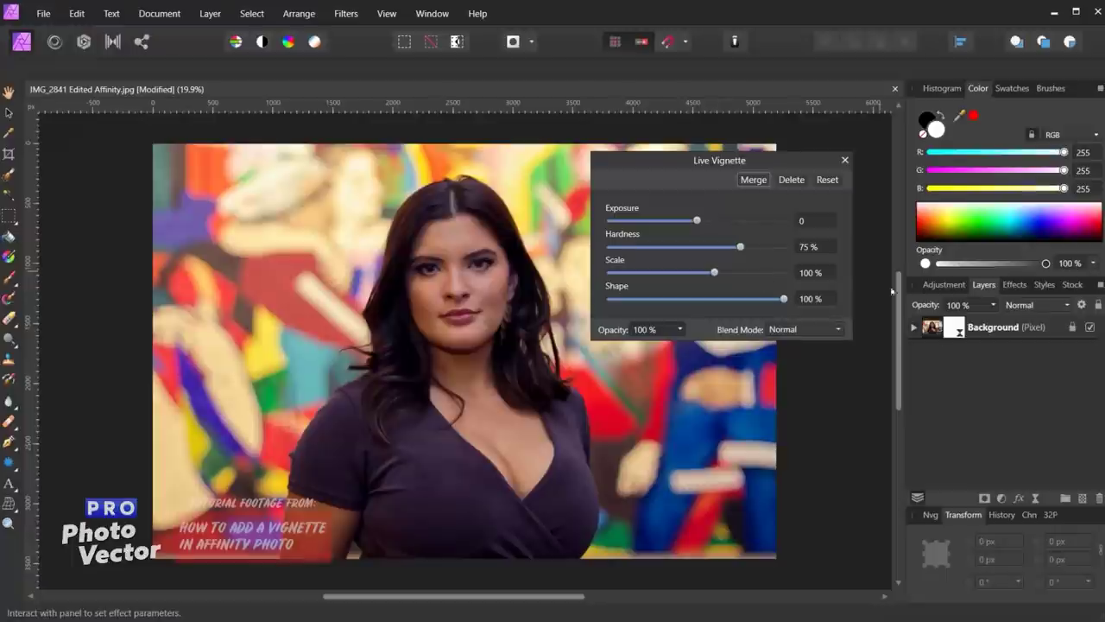
left_click_drag(696, 221, 640, 221)
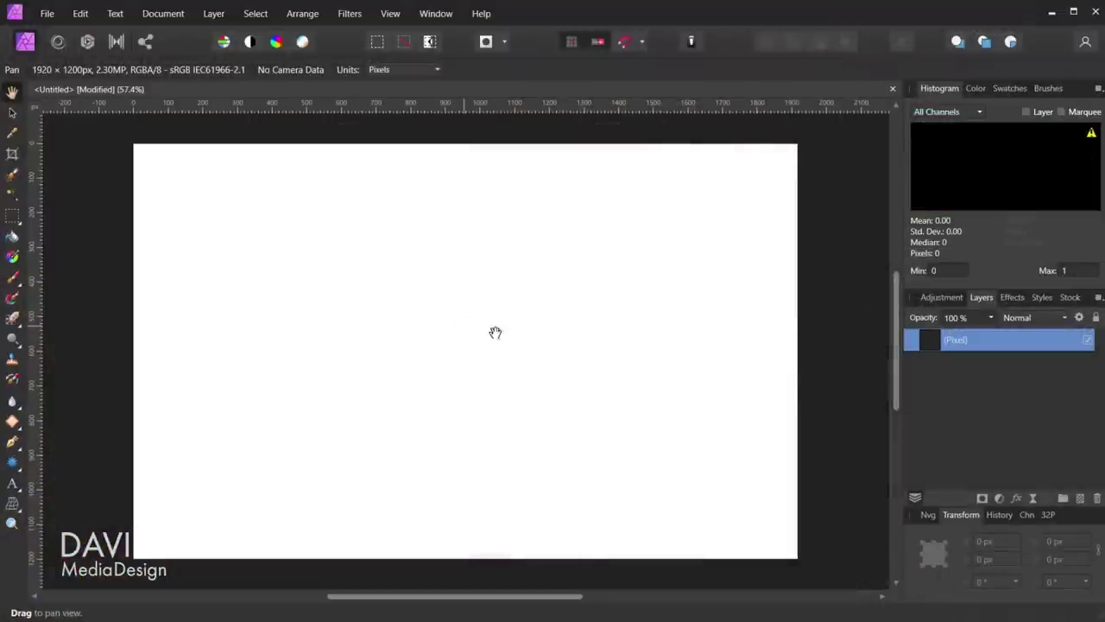
- Search Pixabay stock photos for 'space' and scroll through the results
left_click(1070, 298)
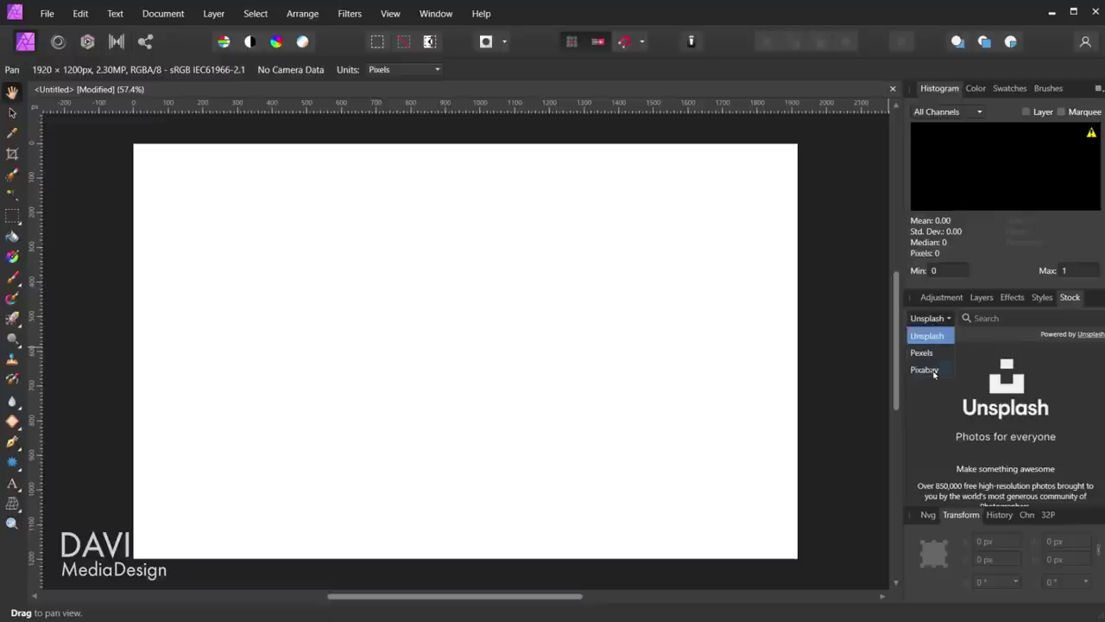
left_click(925, 370)
type("space")
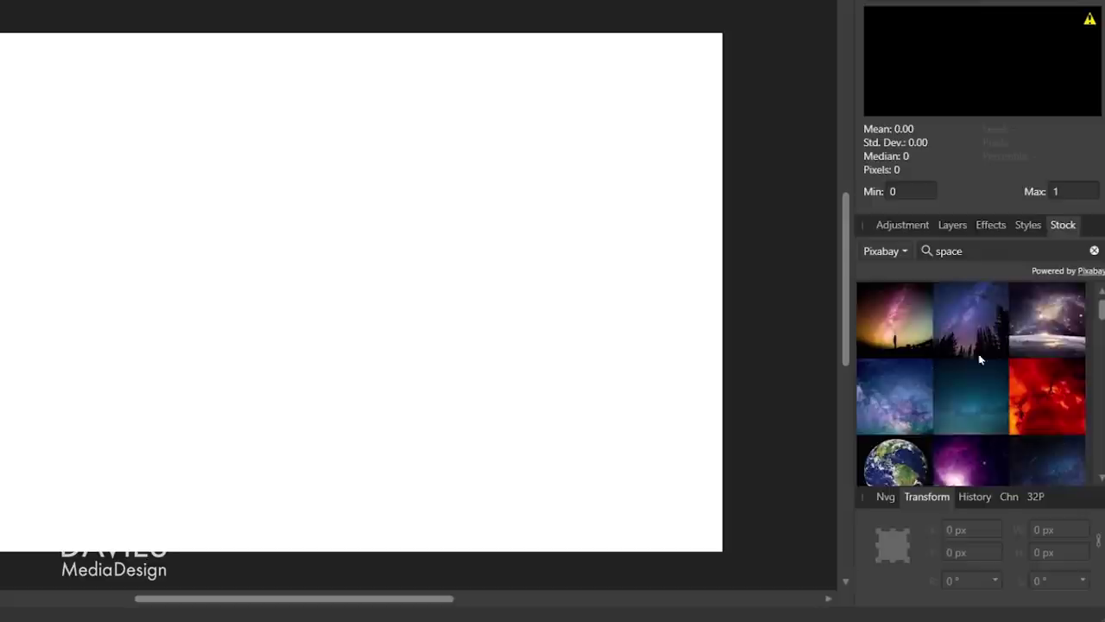
scroll(980, 359, "down", 10)
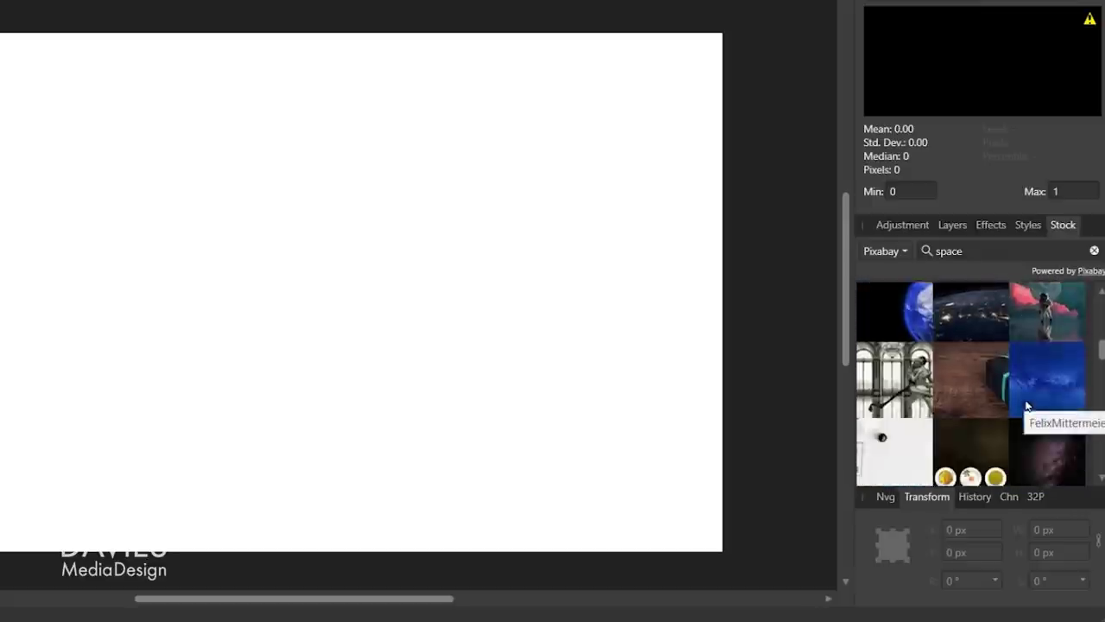
scroll(1027, 405, "down", 10)
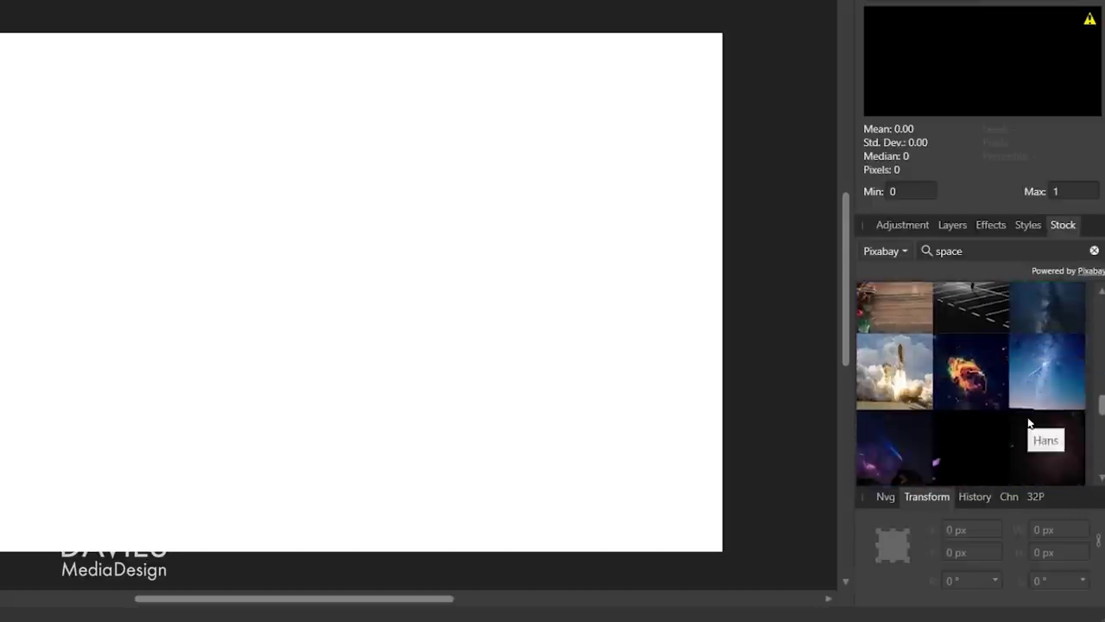
scroll(1028, 423, "down", 5)
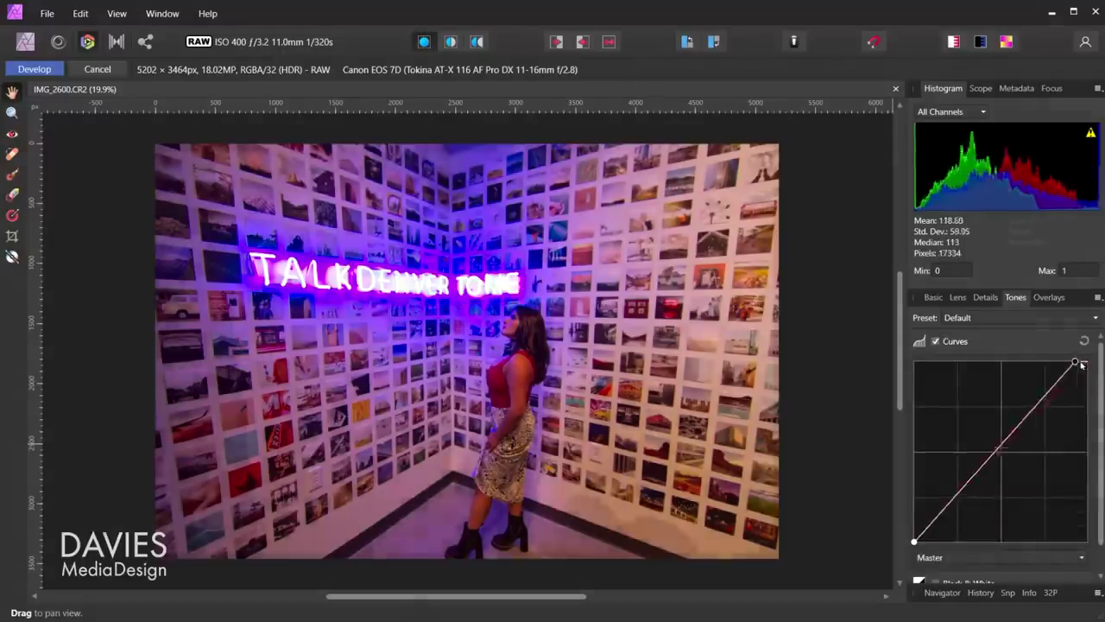
- Add tone curve points, set sharpening radius 21% and amount 47%, then develop the RAW
left_click_drag(1075, 363, 1087, 362)
left_click(1068, 382)
left_click(966, 483)
scroll(1090, 460, "down", 1)
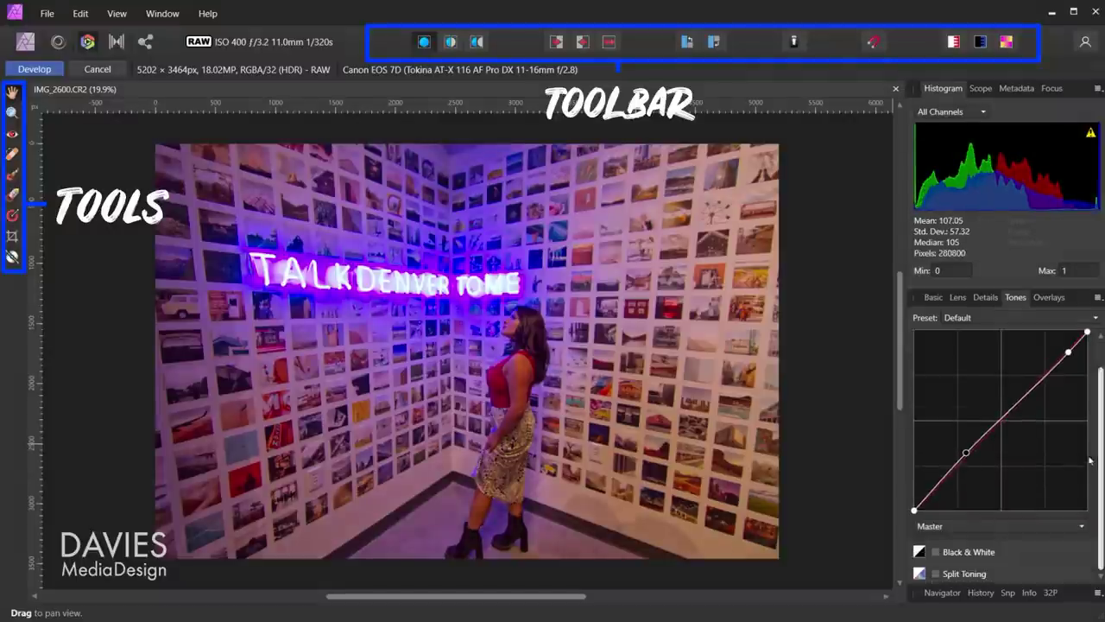
left_click(985, 297)
left_click_drag(917, 381, 941, 380)
left_click_drag(917, 416, 971, 419)
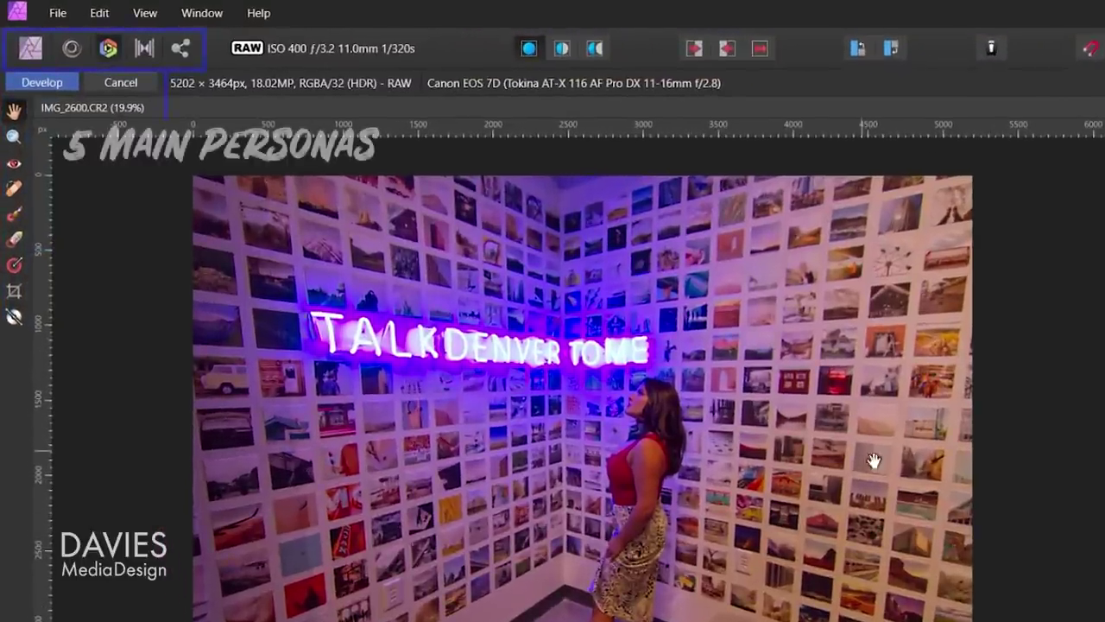
left_click(35, 71)
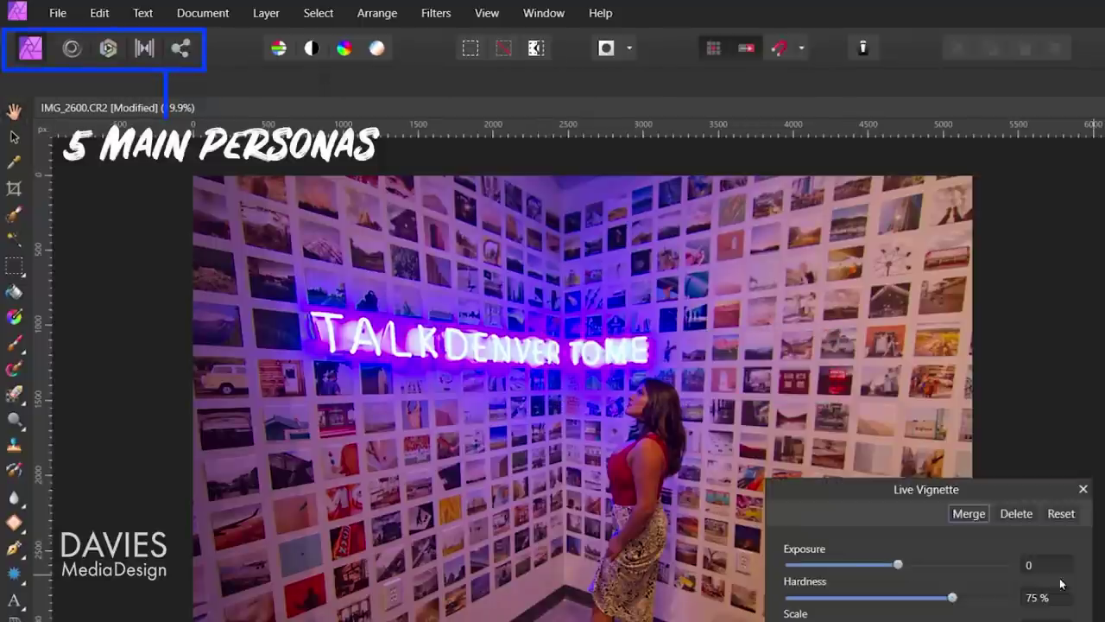
- Darken the photo's edges with a vignette and fill a lower-left rectangle with white
mouse_move(896, 564)
left_mouse_down()
mouse_move(883, 565)
mouse_move(895, 564)
left_mouse_up()
left_click(1087, 490)
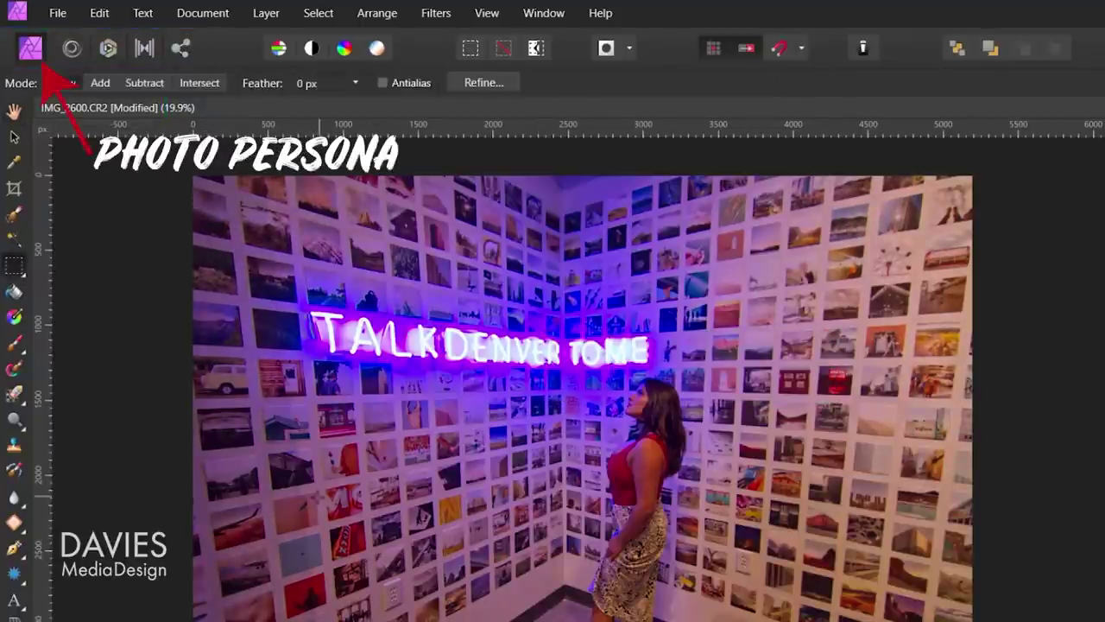
left_click(13, 291)
key("alt+BackSpace")
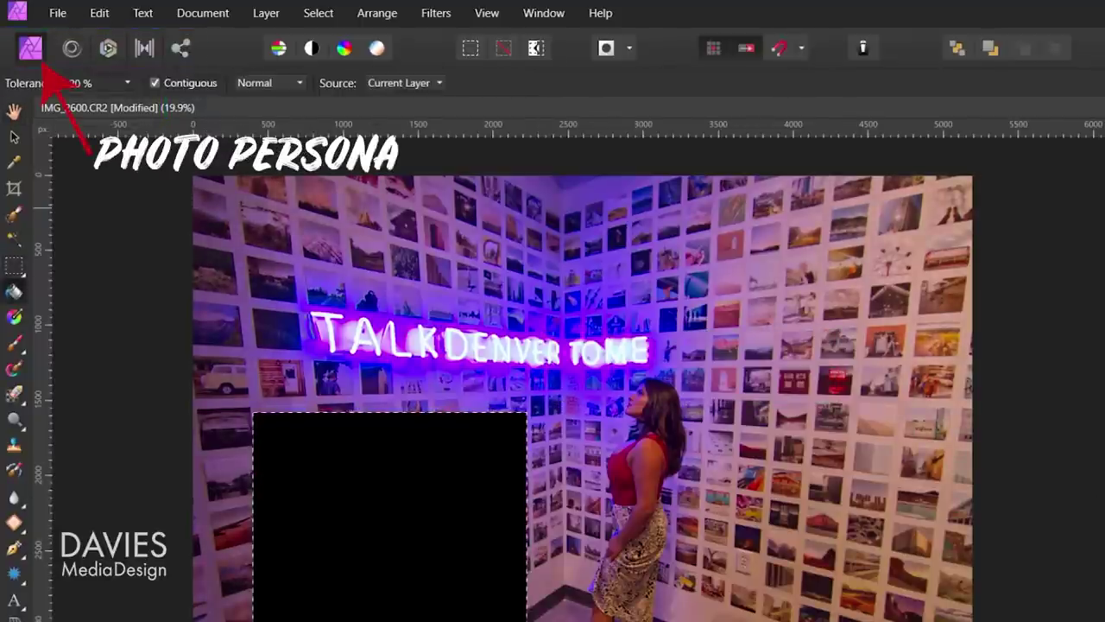
key("ctrl+BackSpace")
- Add the text 'DENVER MILK MARKET' at 144 pt
key("t")
left_click(325, 82)
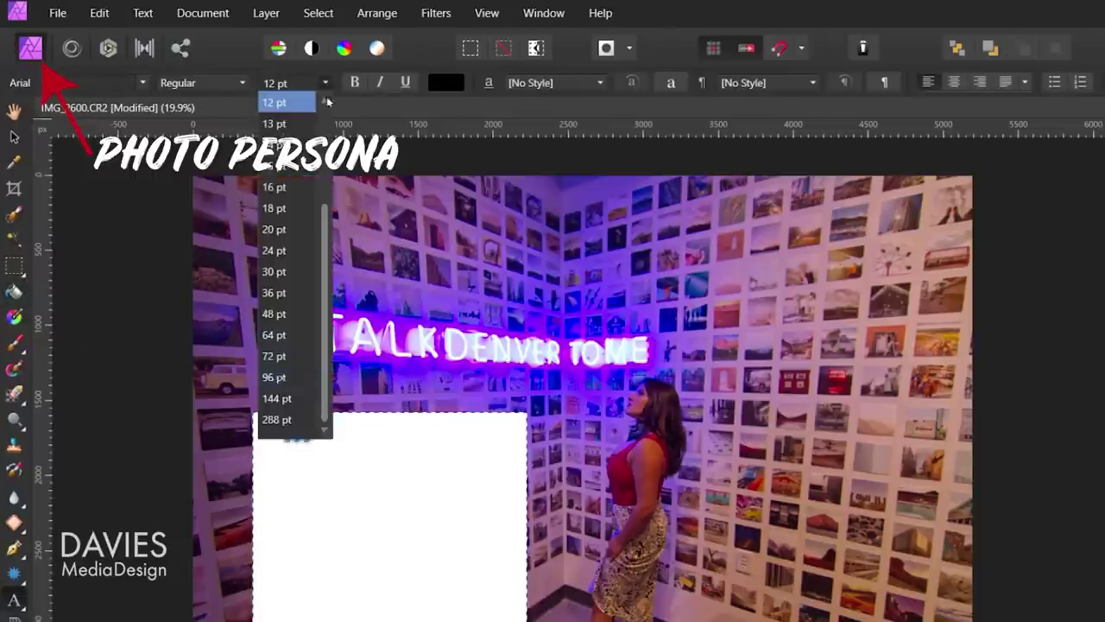
left_click(285, 259)
type("DENVER MILK MARKET")
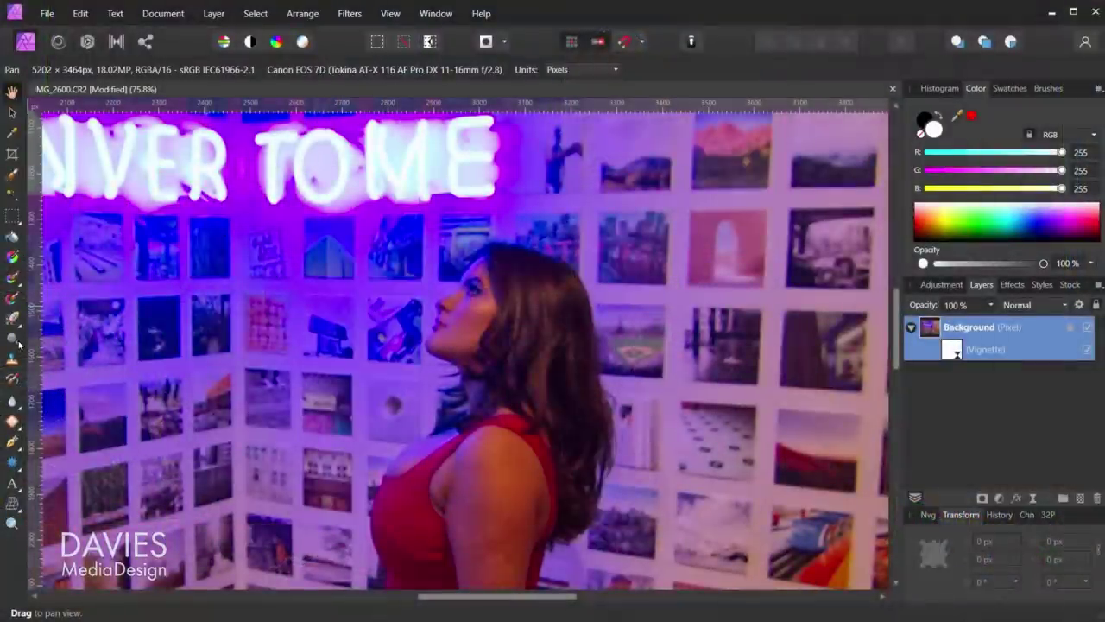
- Switch to the Dodge brush, shrink its size, and check the assistant settings
left_click(18, 340)
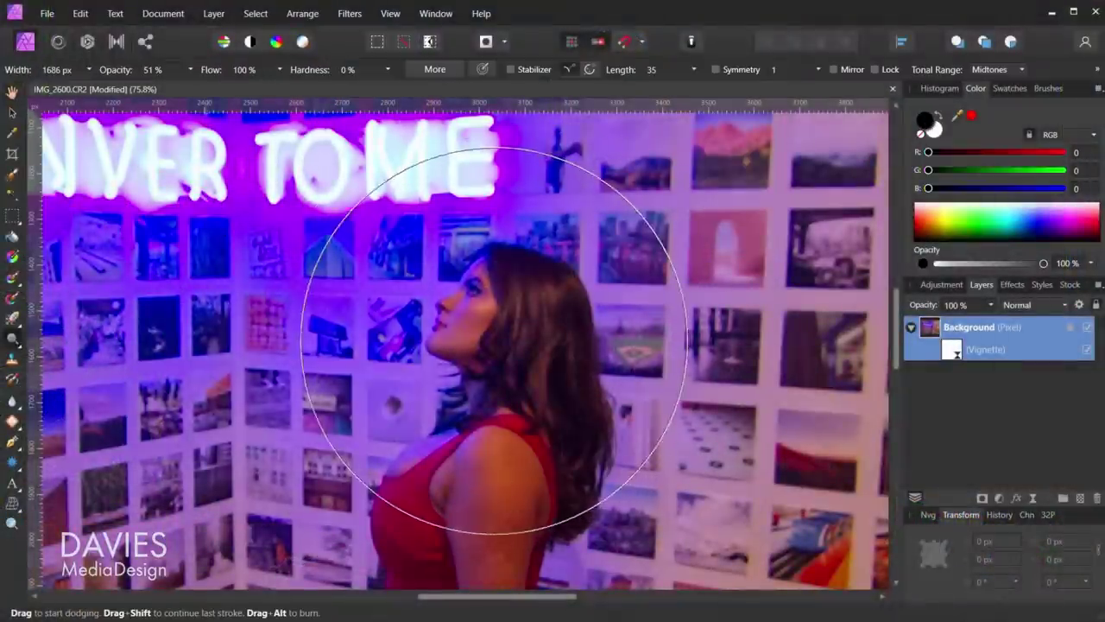
key("bracketleft")
key("bracketleft")
key("bracketleft")
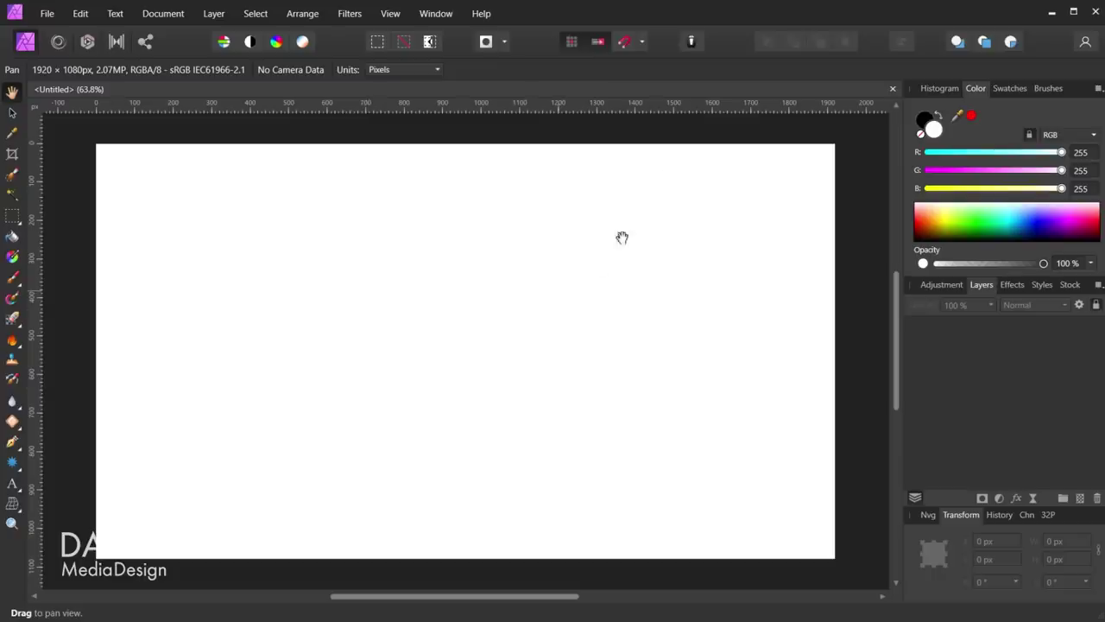
left_click(691, 42)
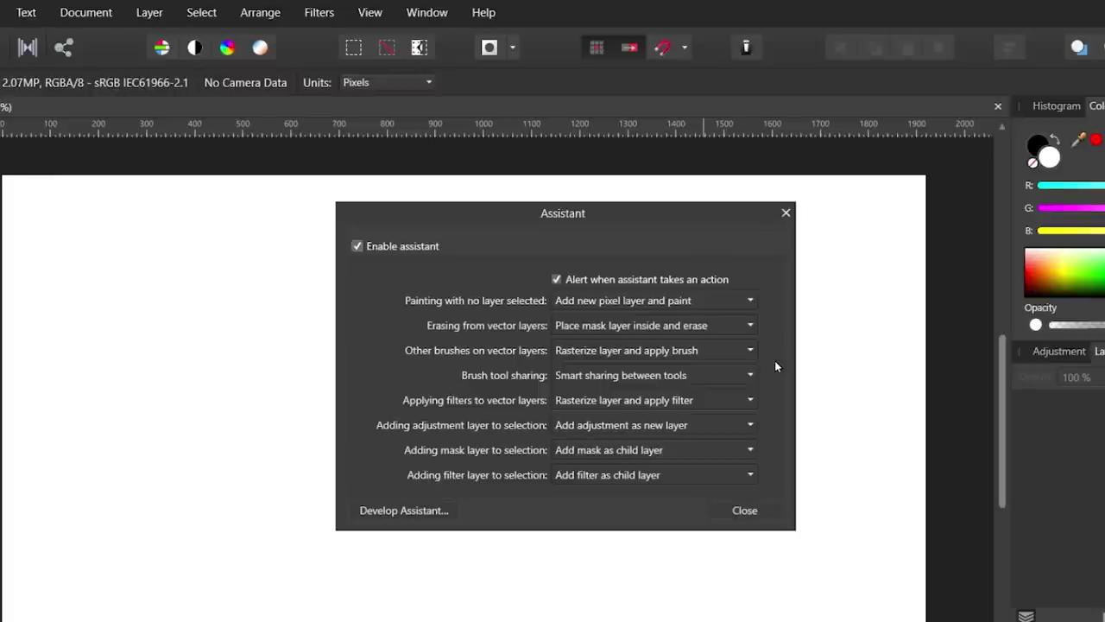
left_click(744, 511)
- Paint a black stroke and dabs on the canvas, undoing one misplaced dab
key("b")
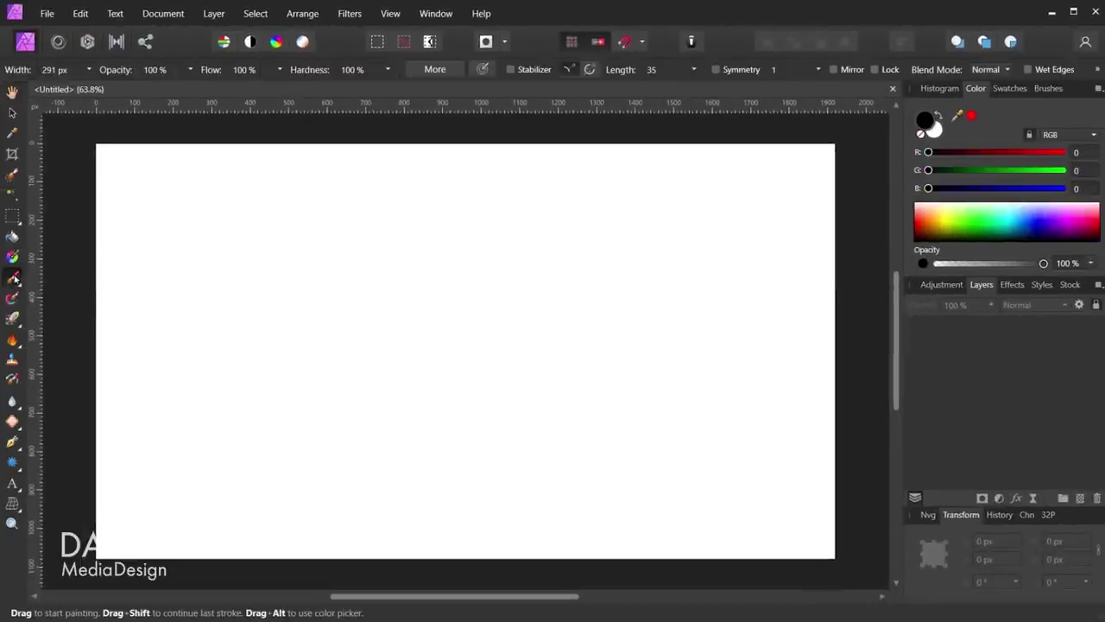
left_click_drag(326, 358, 406, 259)
left_click(432, 380)
left_click(539, 407)
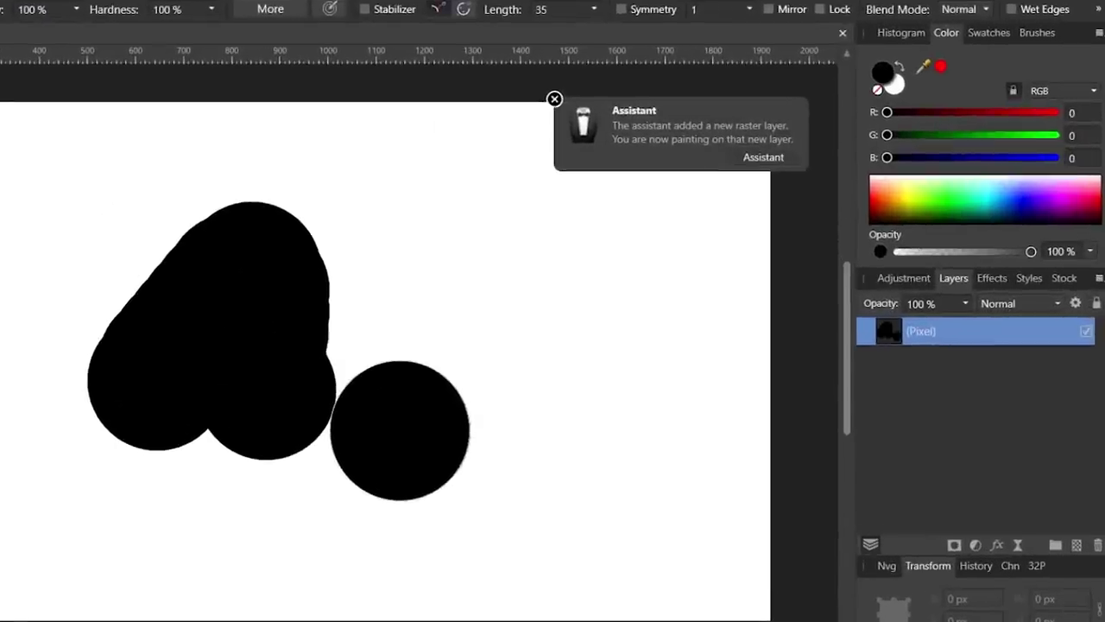
key("ctrl+z")
left_click(399, 429)
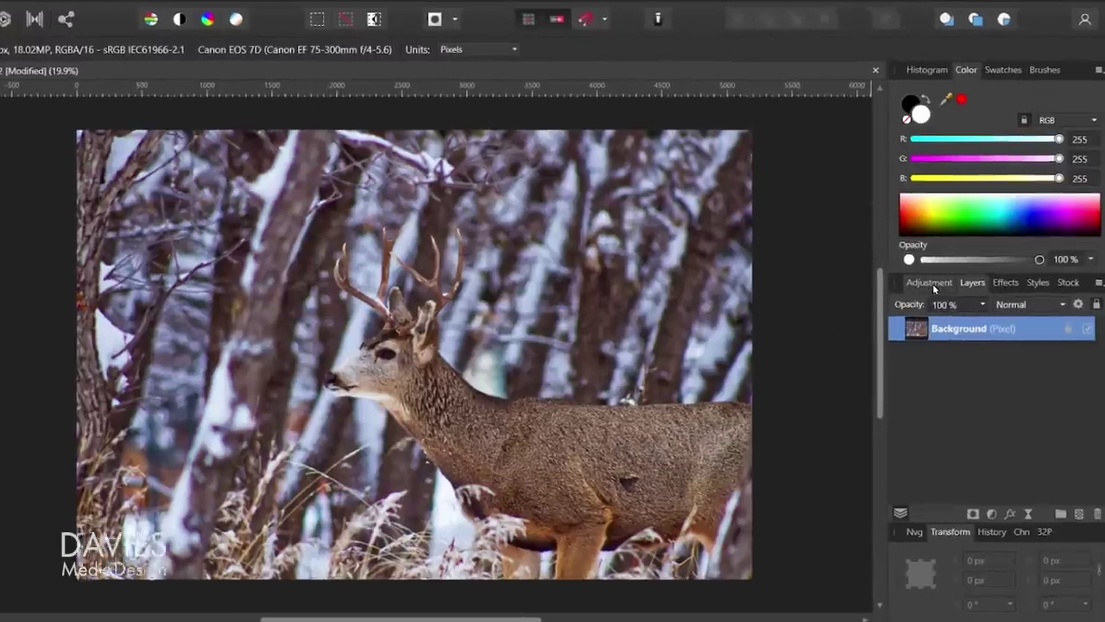
- Expand and browse the Levels and White Balance presets in the Adjustments panel
left_click(942, 284)
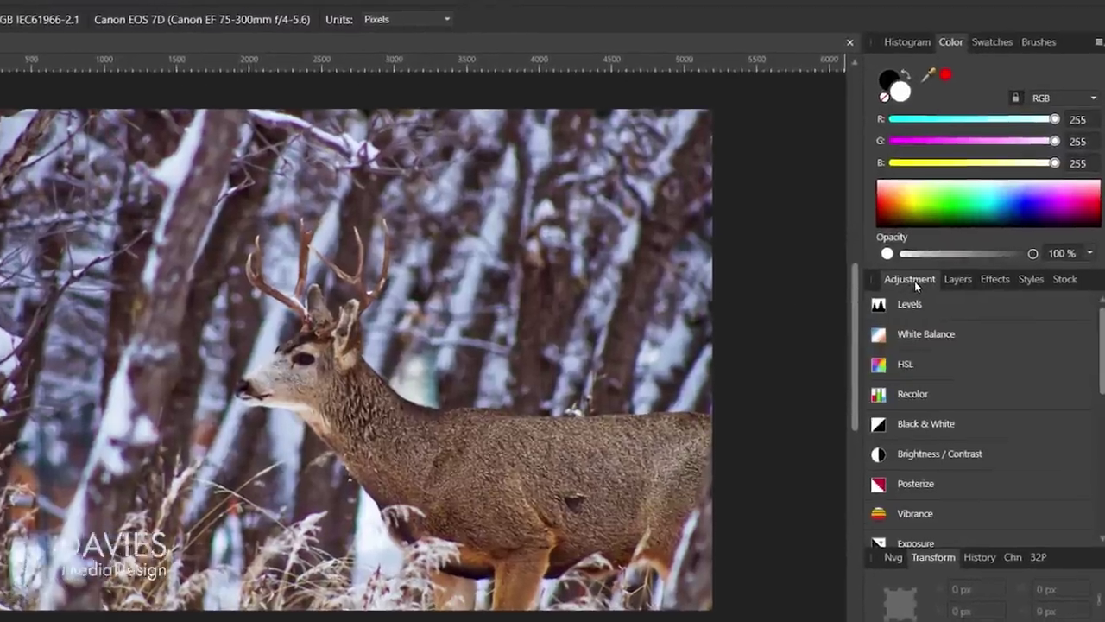
left_click(944, 305)
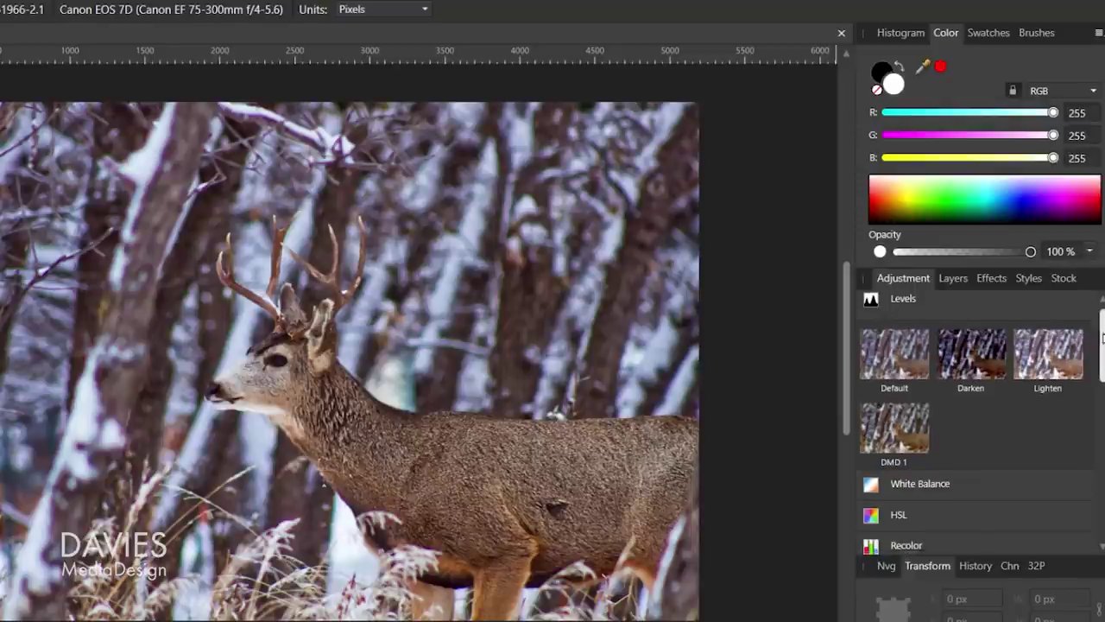
scroll(1051, 384, "down", 3)
left_click(1036, 363)
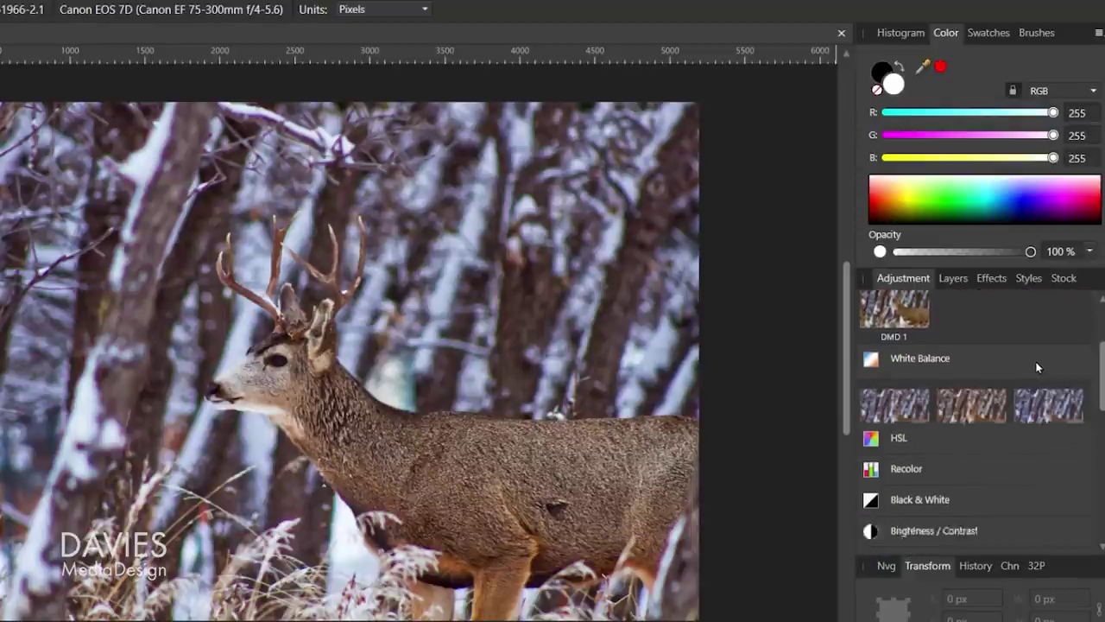
scroll(1098, 371, "down", 1)
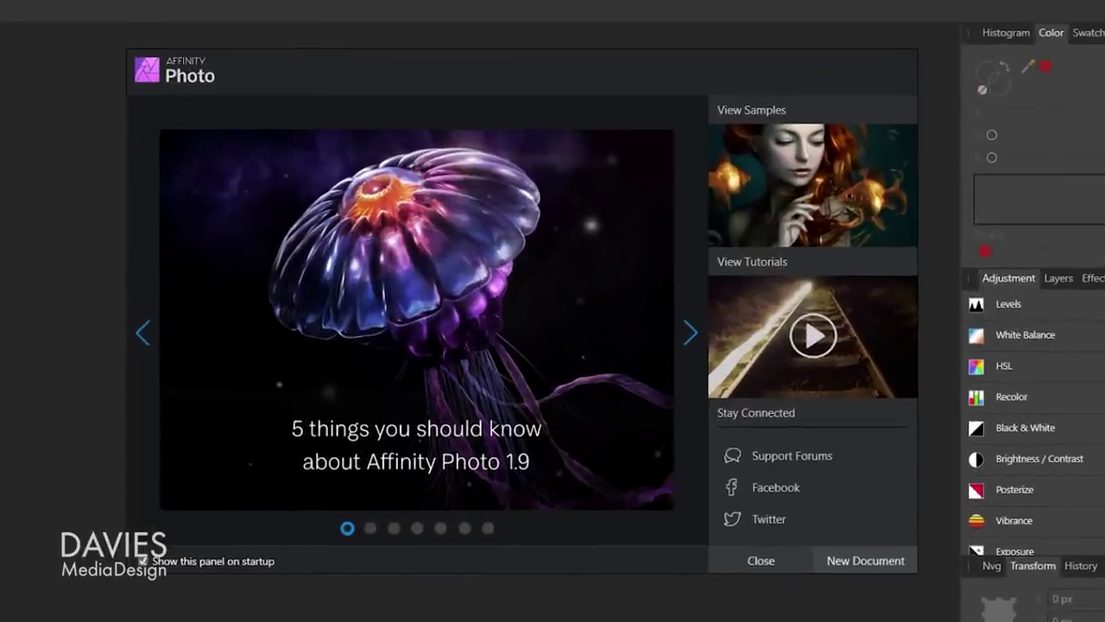
- Advance the welcome carousel to the 1.9 new features slide, then start a New Document
left_click(691, 332)
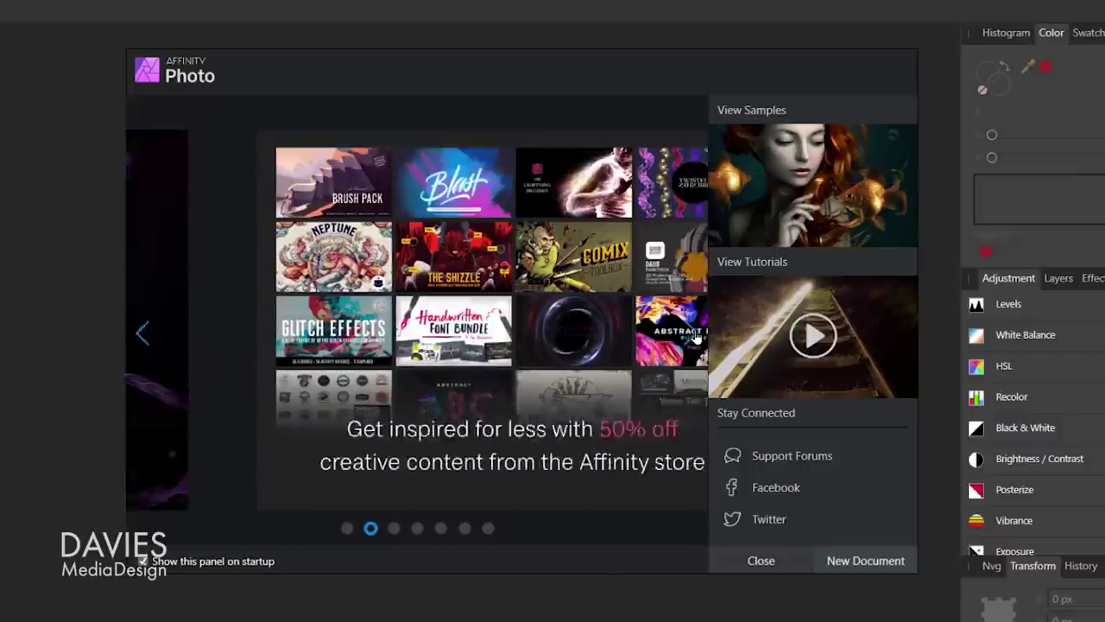
left_click(691, 334)
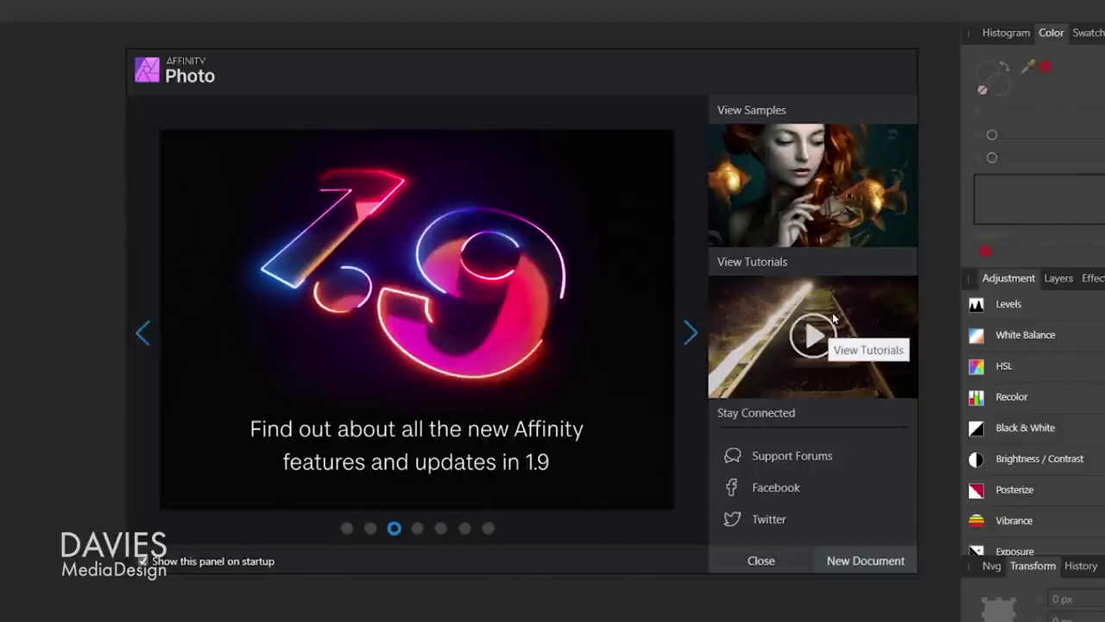
left_click(855, 564)
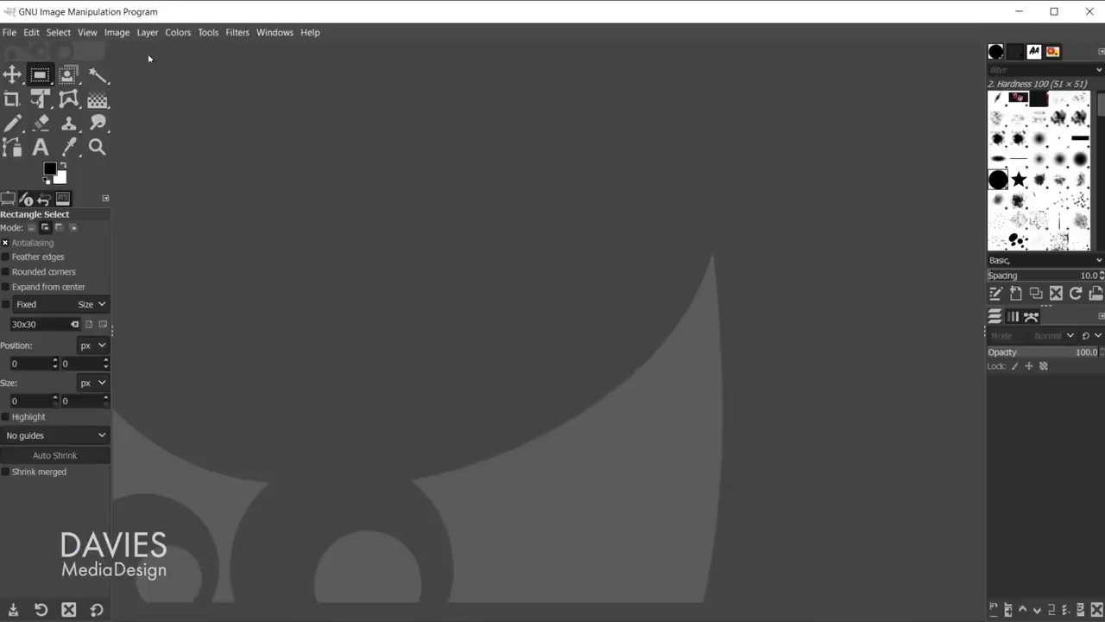
- Launch the Batch Image Manipulation Plugin, add a Crop step, and choose image folders to process
left_click(9, 32)
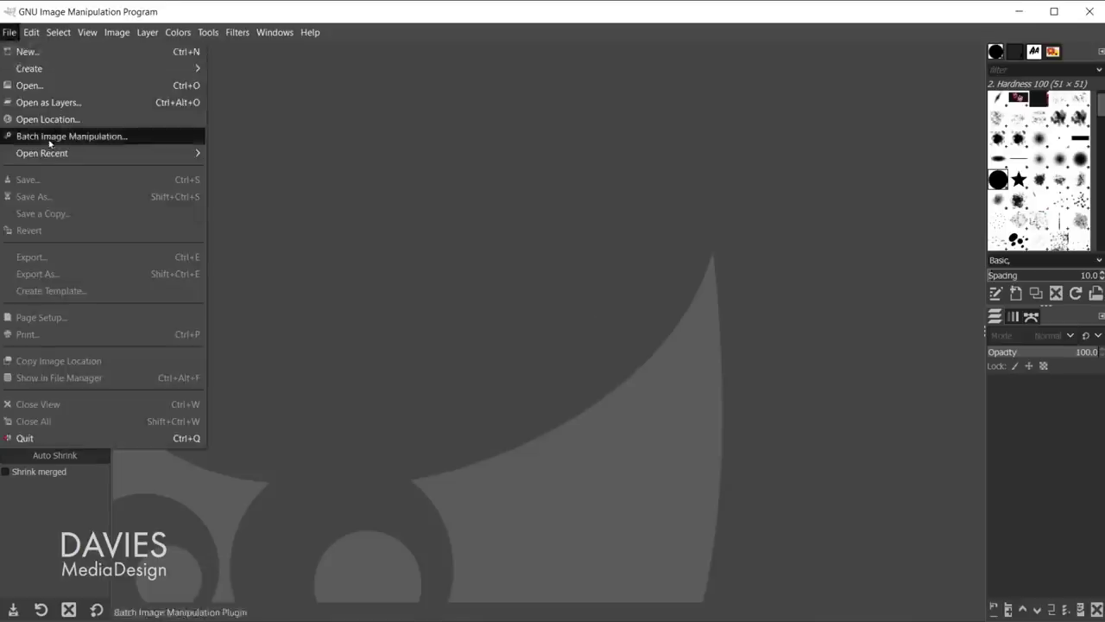
left_click(52, 135)
left_click(388, 259)
left_click(417, 287)
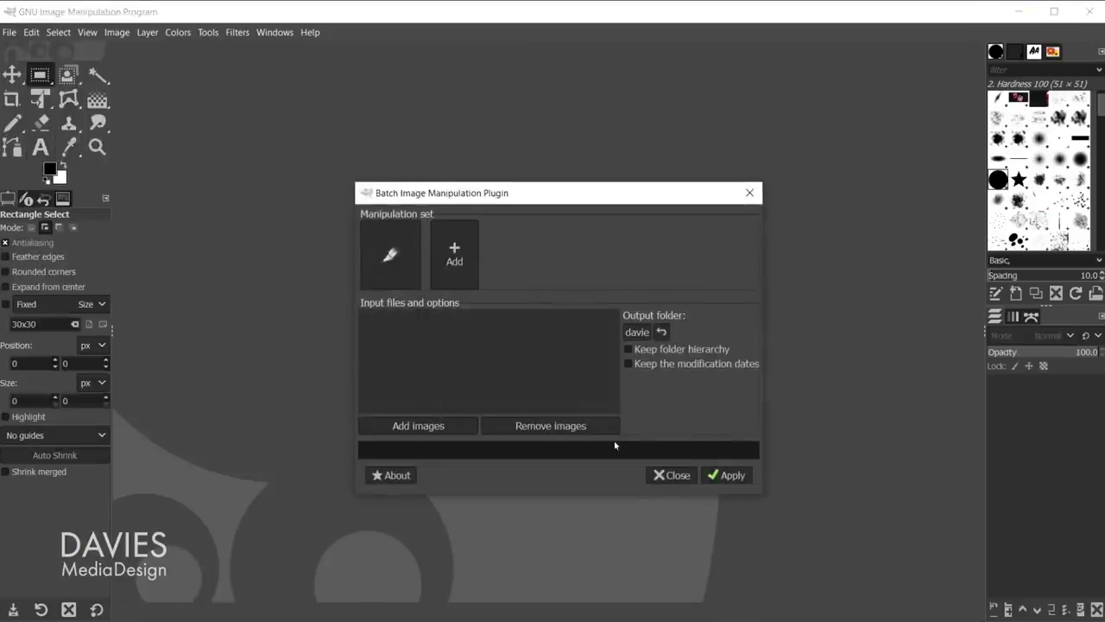
left_click(421, 452)
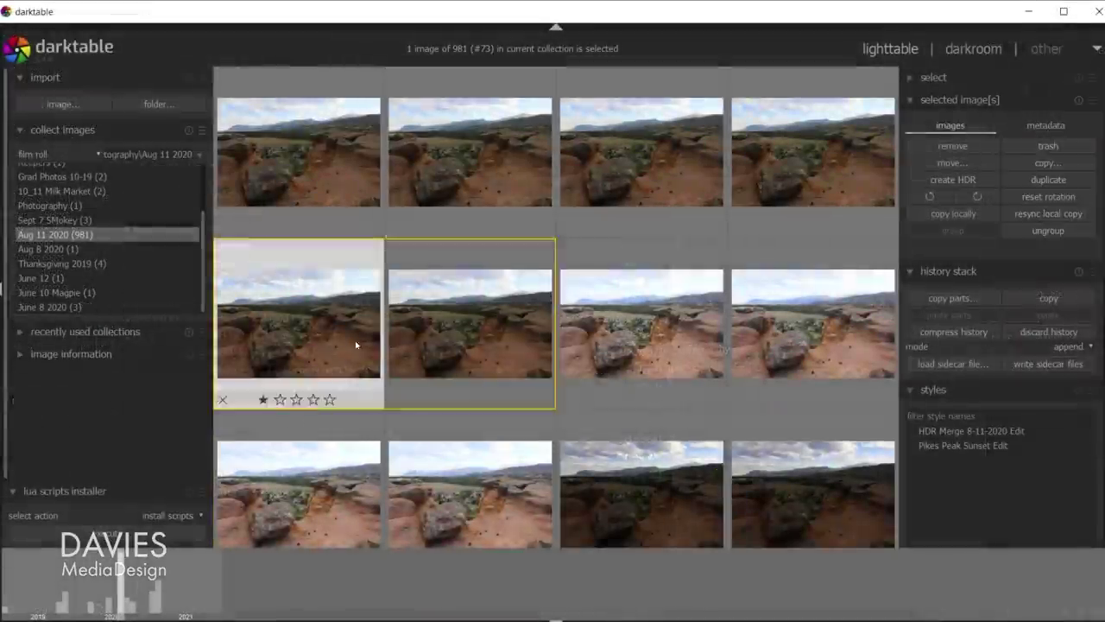
- Merge the three bracketed shots into an HDR, open it, and adjust the white balance tint
left_click(642, 316, "ctrl")
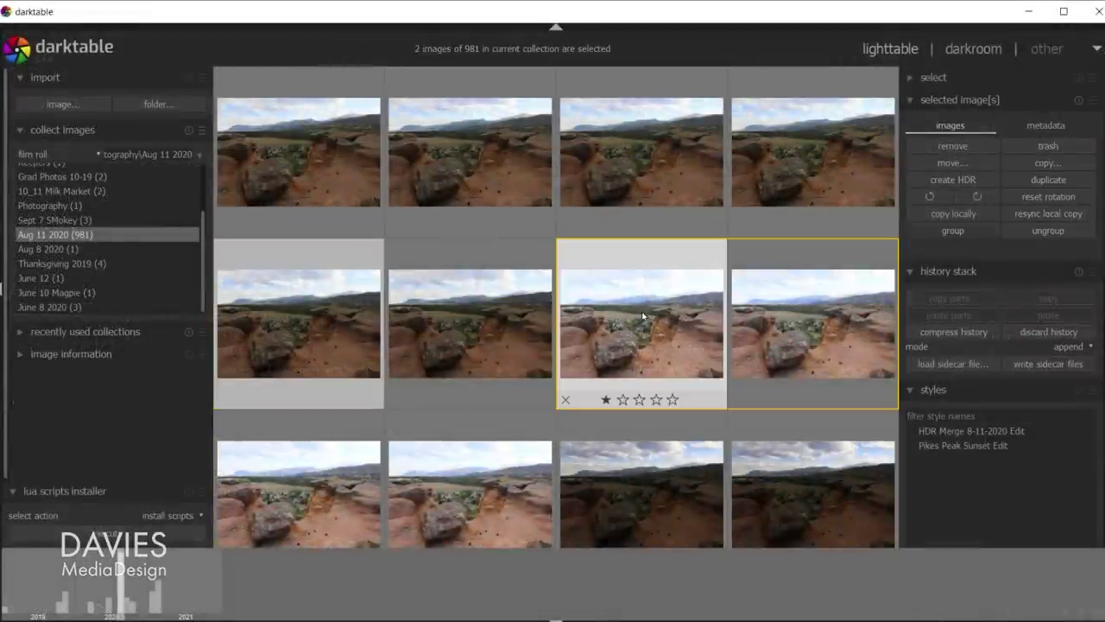
left_click(953, 179)
double_click(279, 340)
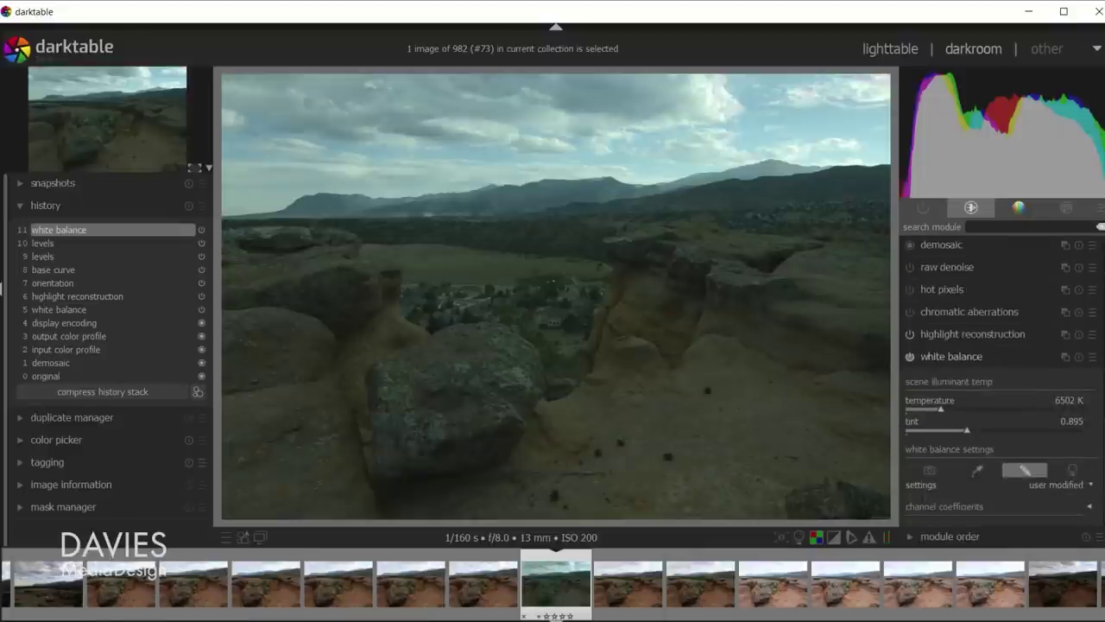
left_click(965, 432)
left_click(1018, 210)
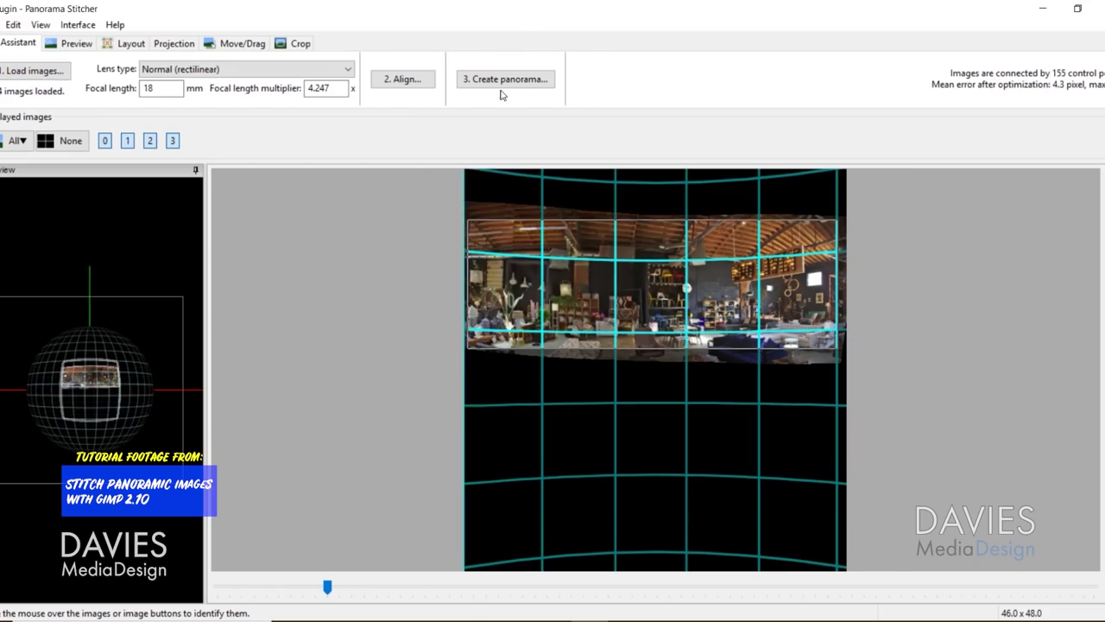
- Create the panorama with the confirmed output settings, saving the project to run the stitch; then search 'smooth'
left_click(505, 79)
left_click(385, 402)
left_click(285, 199)
left_click(425, 369)
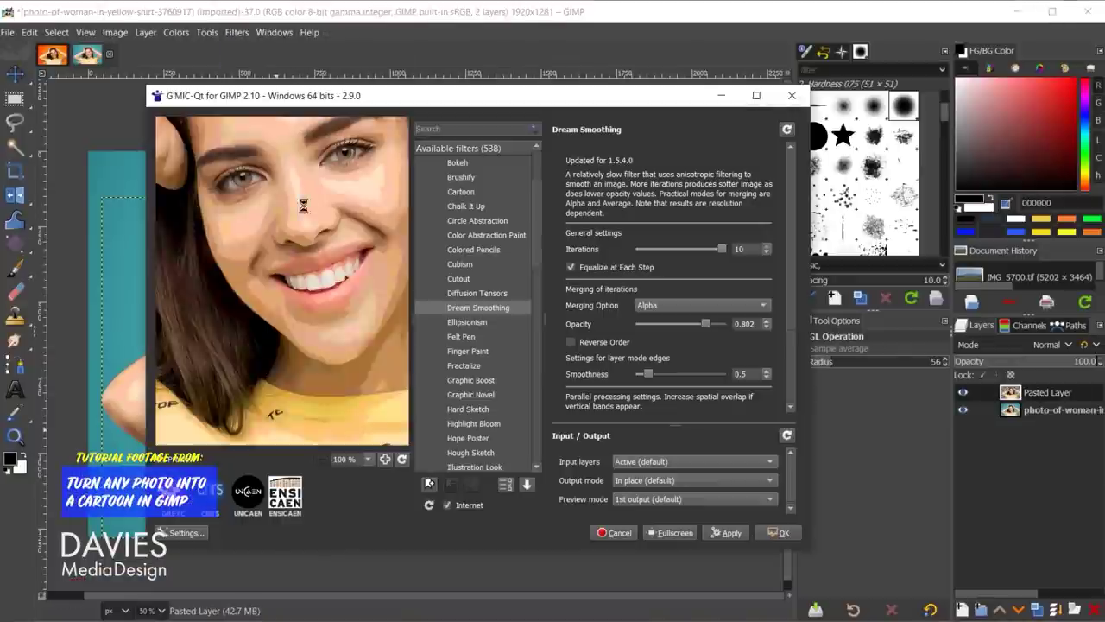
type("smooth")
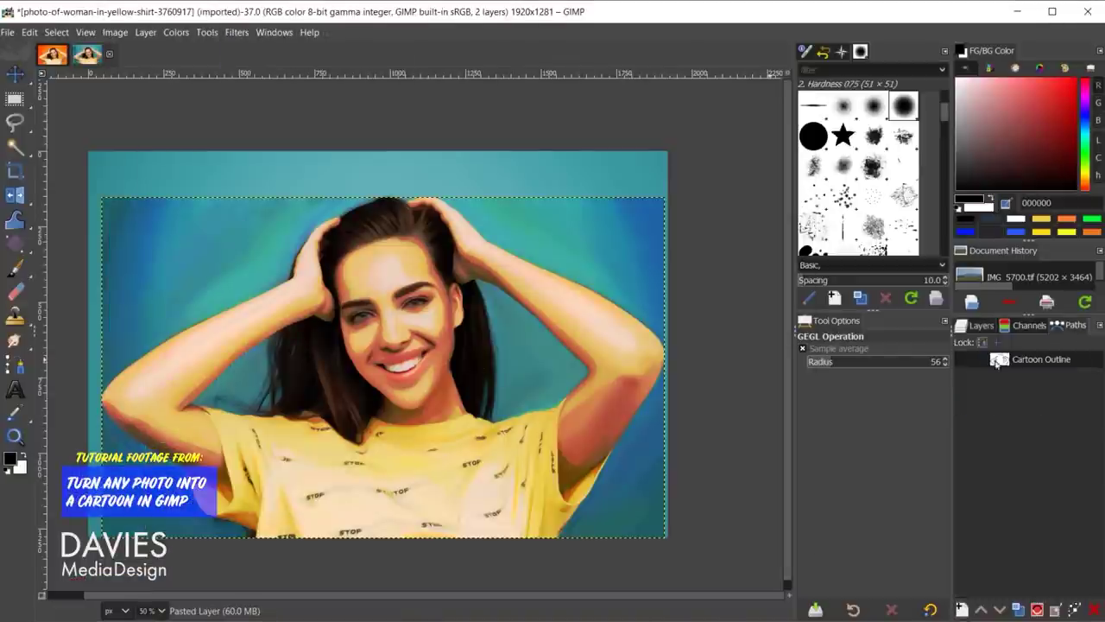
- Add a layer mask to the Pasted Layer from its context menu
right_click(1047, 392)
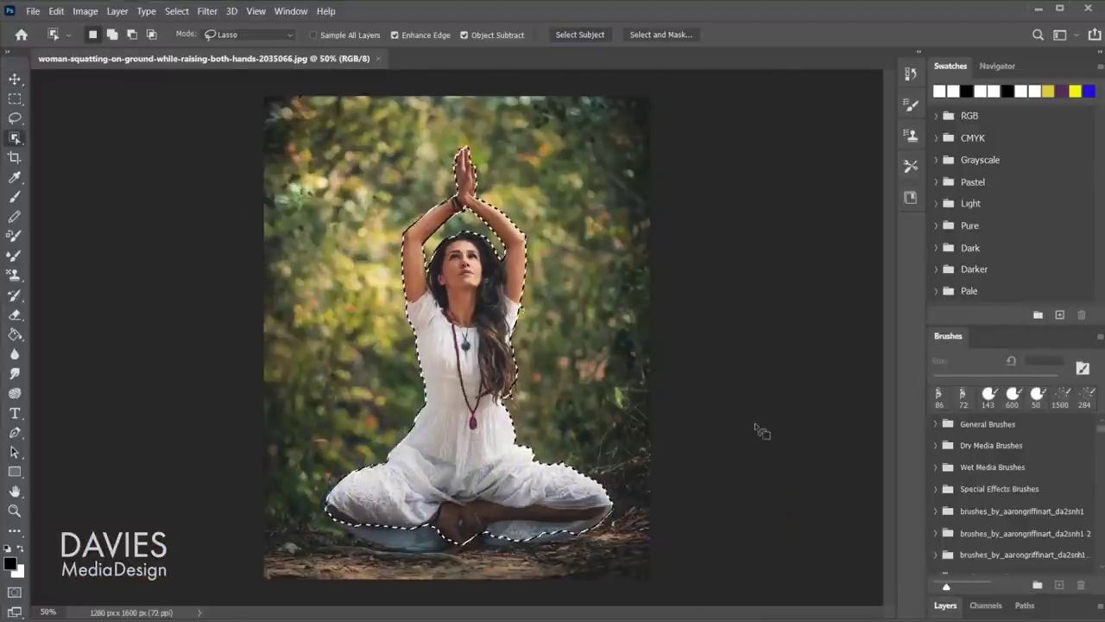
- Switch the Object Selection tool to Add to Selection mode
left_click(113, 34)
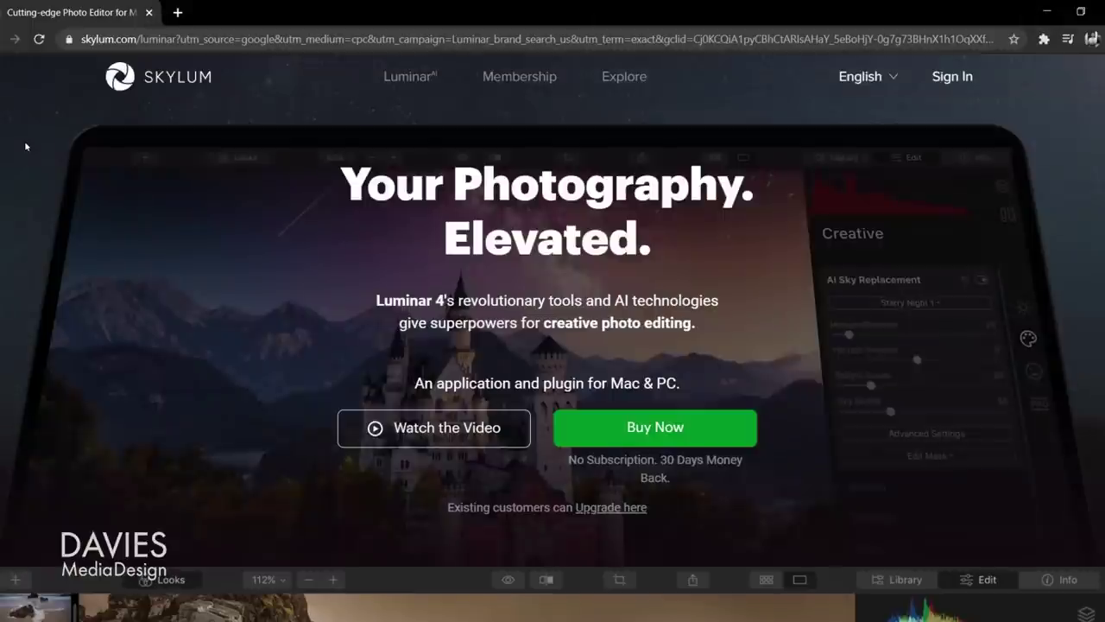
- Scroll the skylum.com Luminar page down to the Only in Luminar section
scroll(553, 342, "down", 1)
scroll(68, 184, "down", 15)
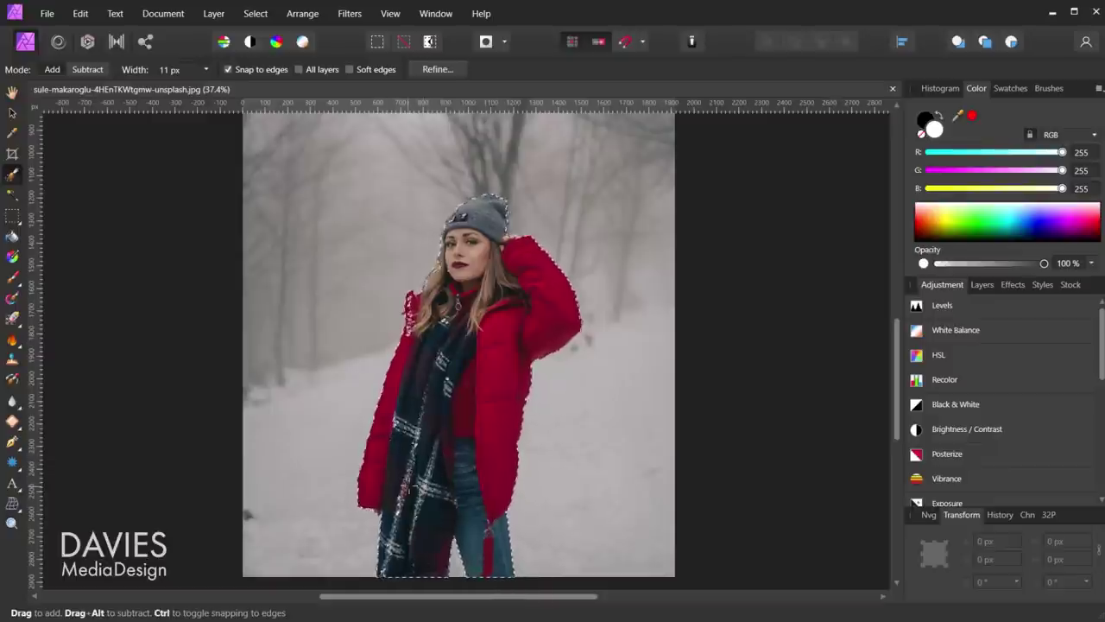
- Brush a selection over the red-jacketed woman, subtracting stray areas with Alt
scroll(432, 483, "up", 5)
scroll(466, 345, "up", 5)
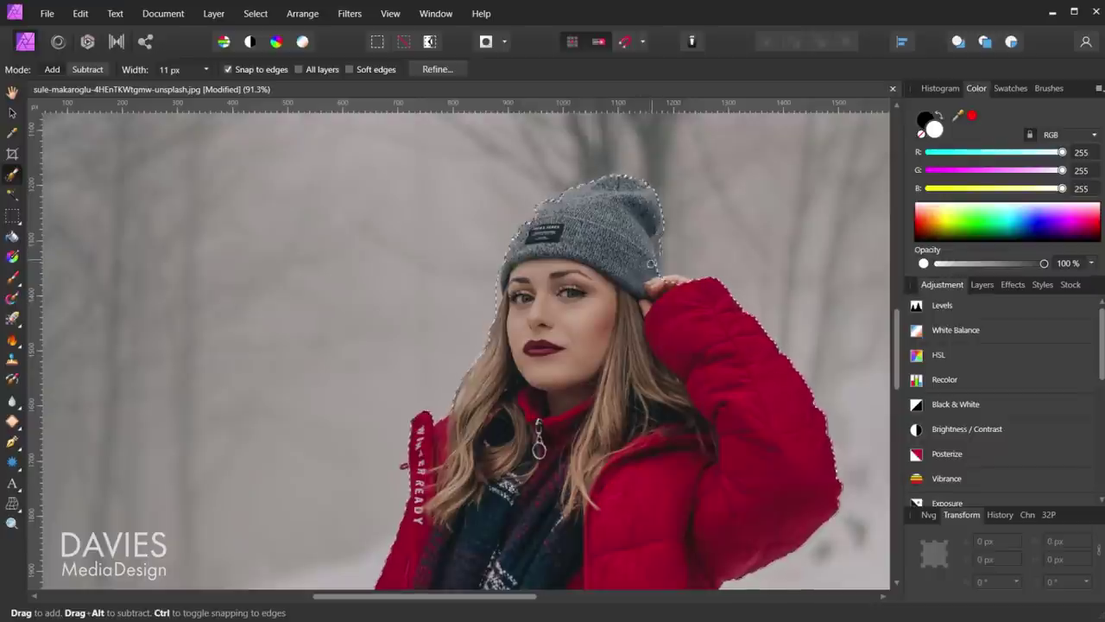
key("alt")
scroll(537, 209, "down", 3)
- Refine the selection edges, adjusting Smooth, and apply the refined selection
left_click(437, 69)
scroll(553, 199, "down", 3)
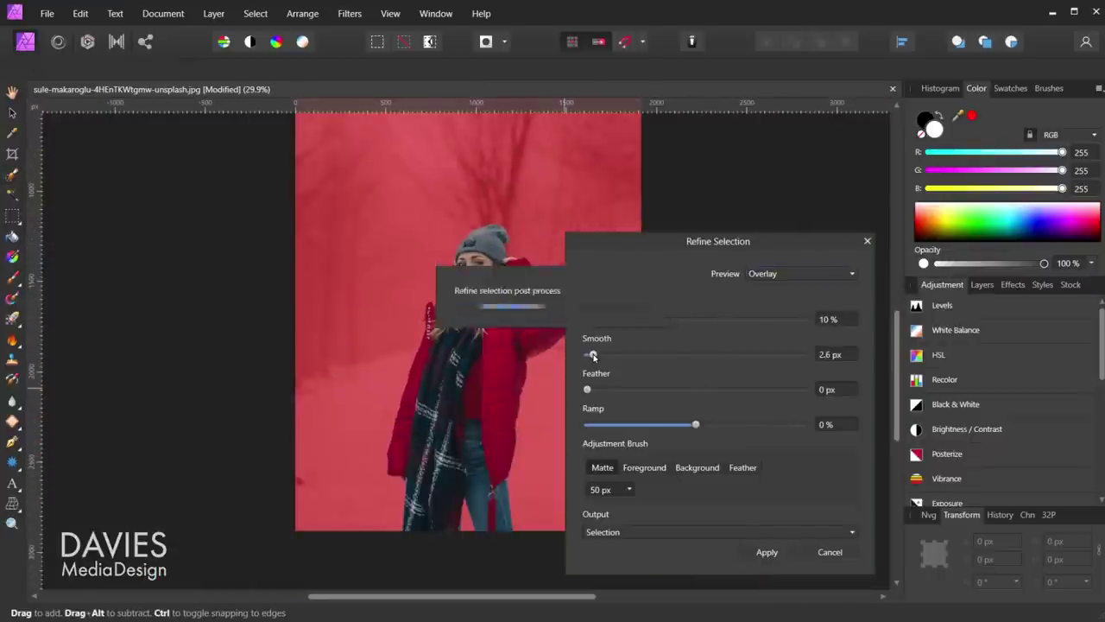
left_click(766, 551)
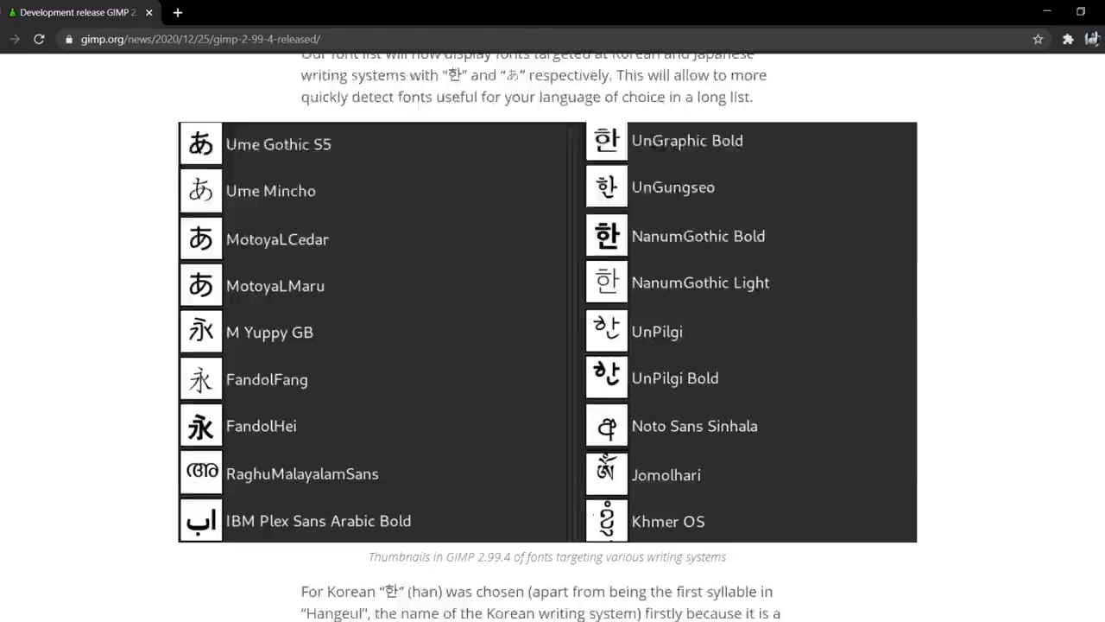
- Review gimp.org's Paint Select notes, then apply Foreground Select on the reclining woman in green
scroll(552, 337, "down", 12)
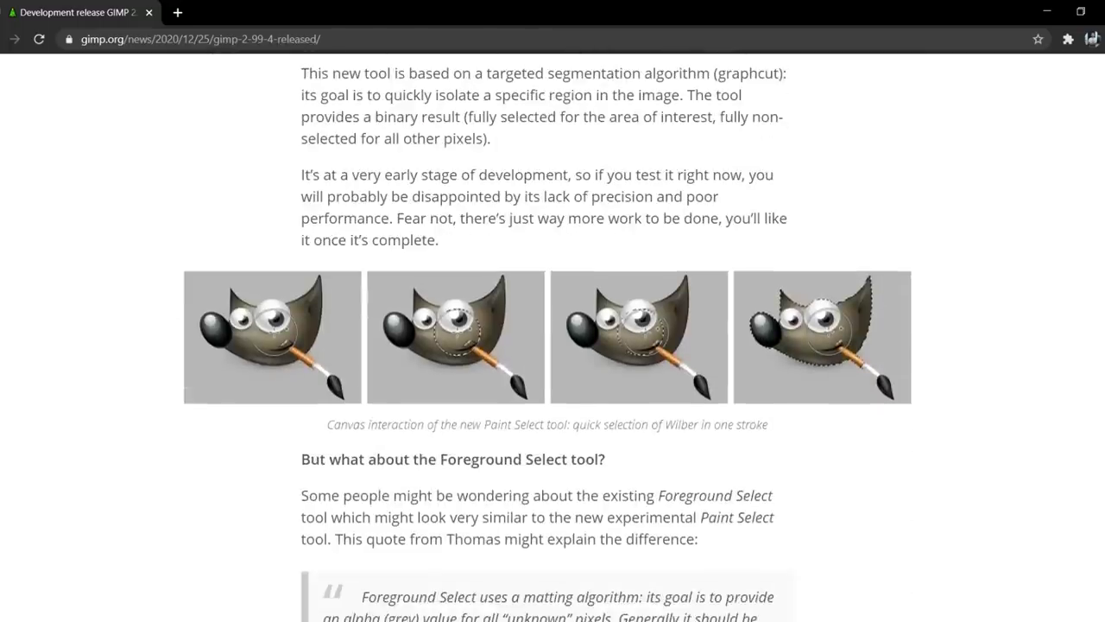
scroll(553, 337, "up", 2)
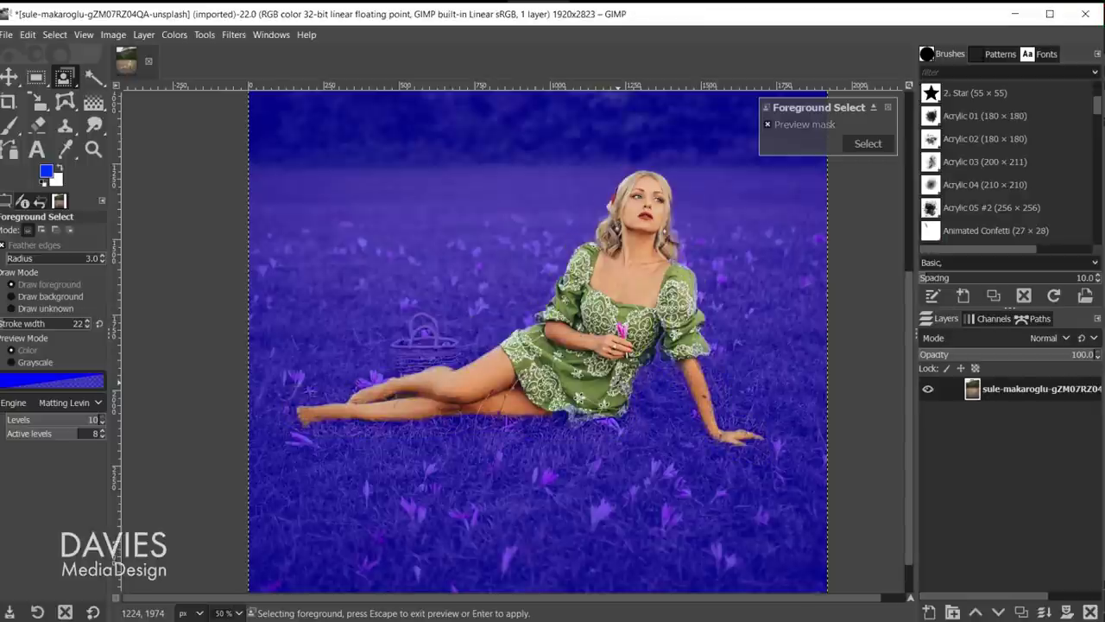
key("Return")
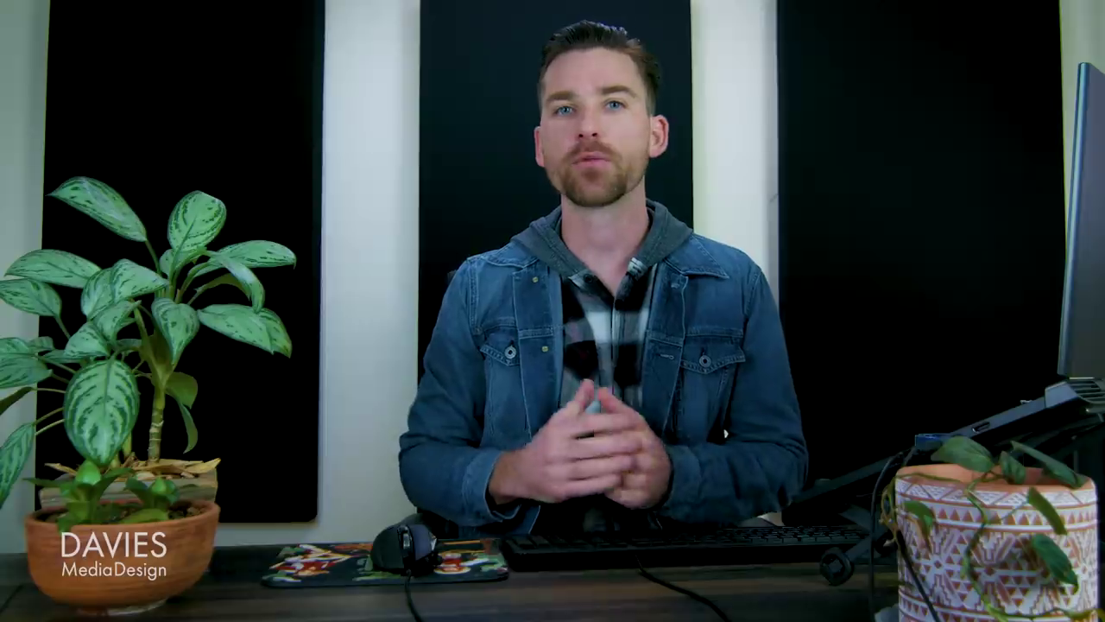